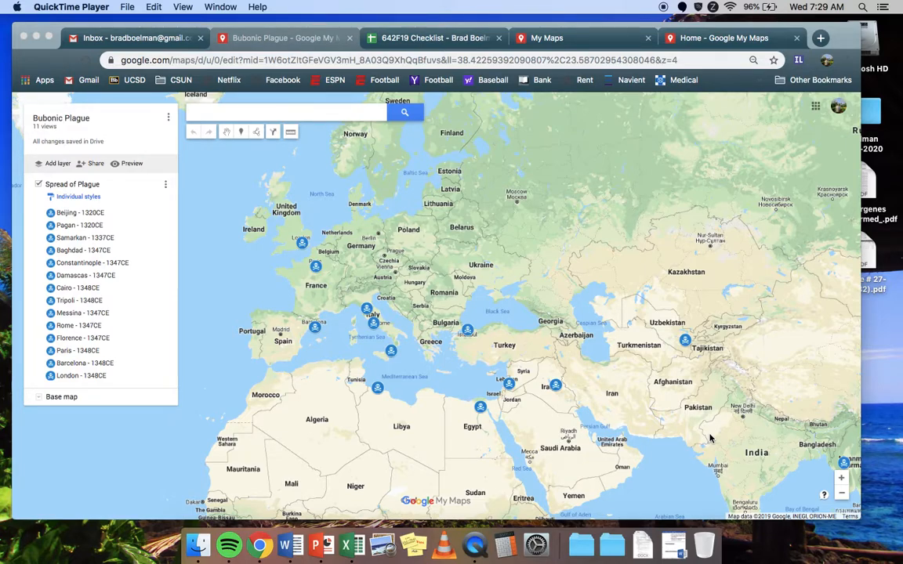
Step: Inspect the details of the Beijing - 1320CE marker on the Bubonic Plague map
left_click(767, 382)
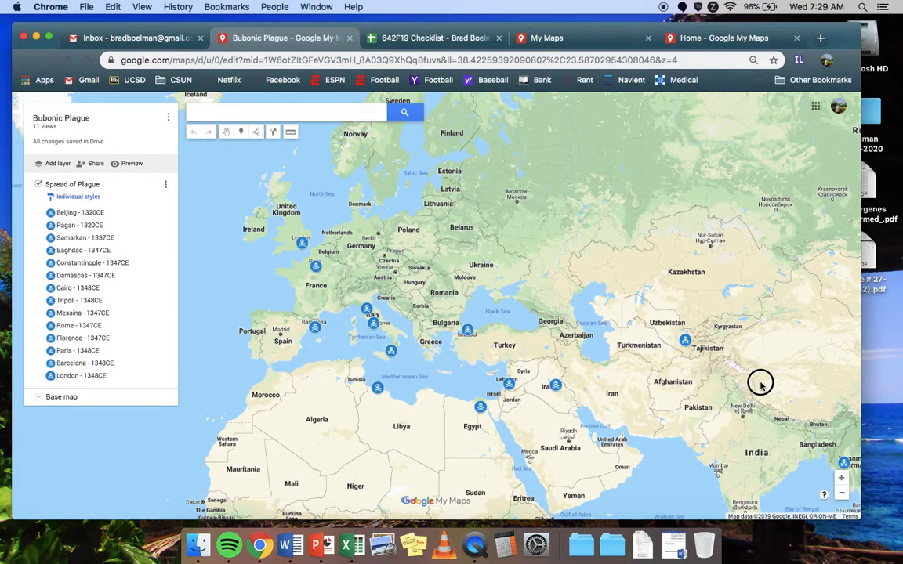
mouse_move(760, 285)
left_mouse_down()
mouse_move(531, 287)
mouse_move(469, 278)
left_mouse_up()
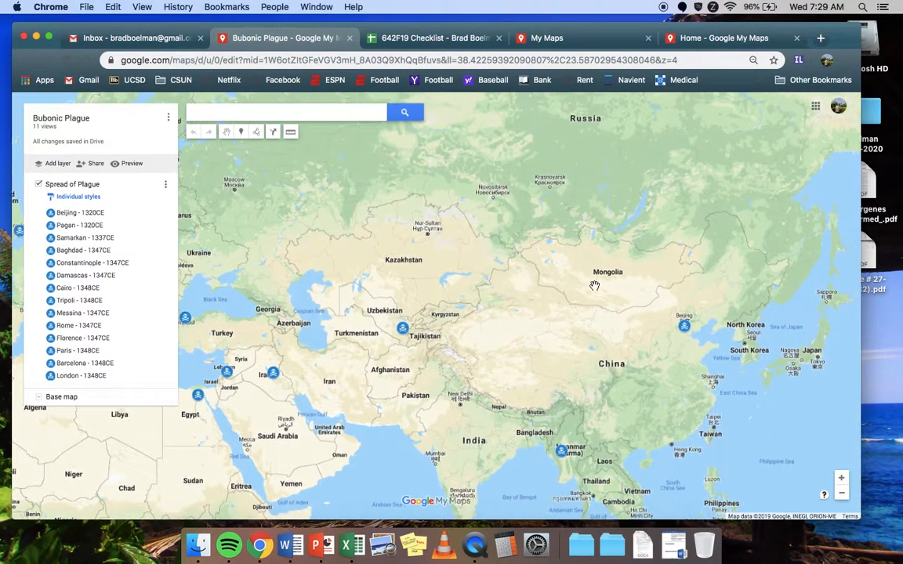
left_click_drag(637, 342, 594, 317)
left_click(627, 309)
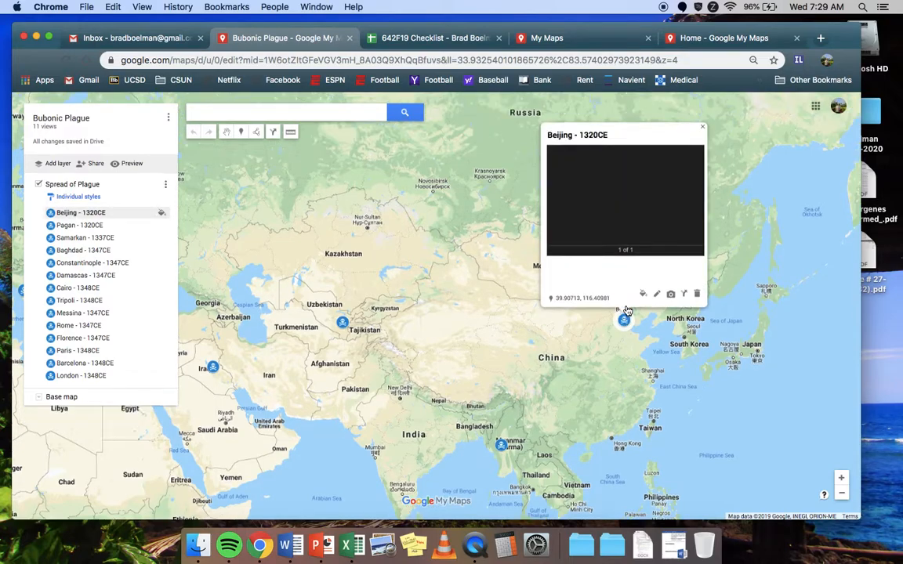
left_click(701, 129)
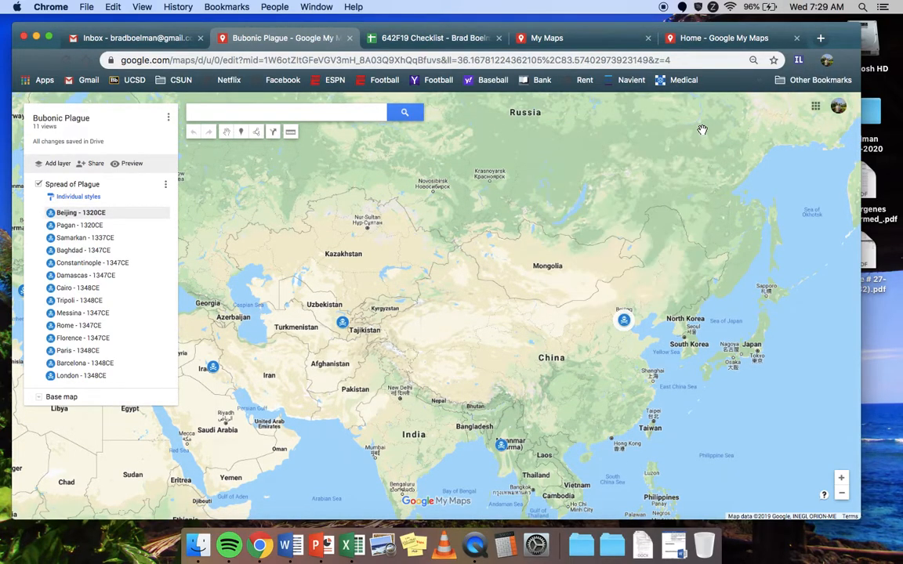
Step: Follow the plague markers westward from Asia to the Mediterranean and examine the Messina marker at street level
left_click_drag(529, 373, 566, 269)
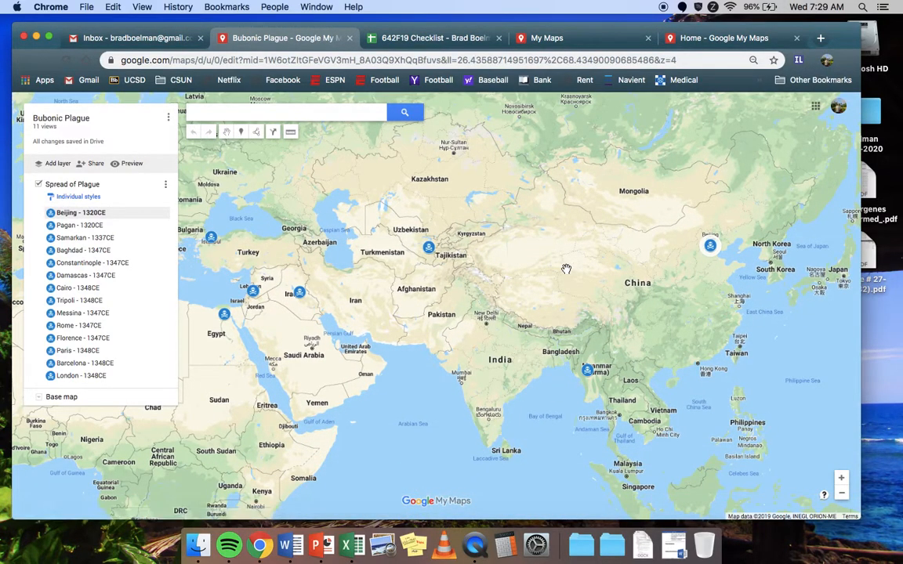
left_click_drag(339, 264, 584, 290)
left_click_drag(516, 256, 552, 268)
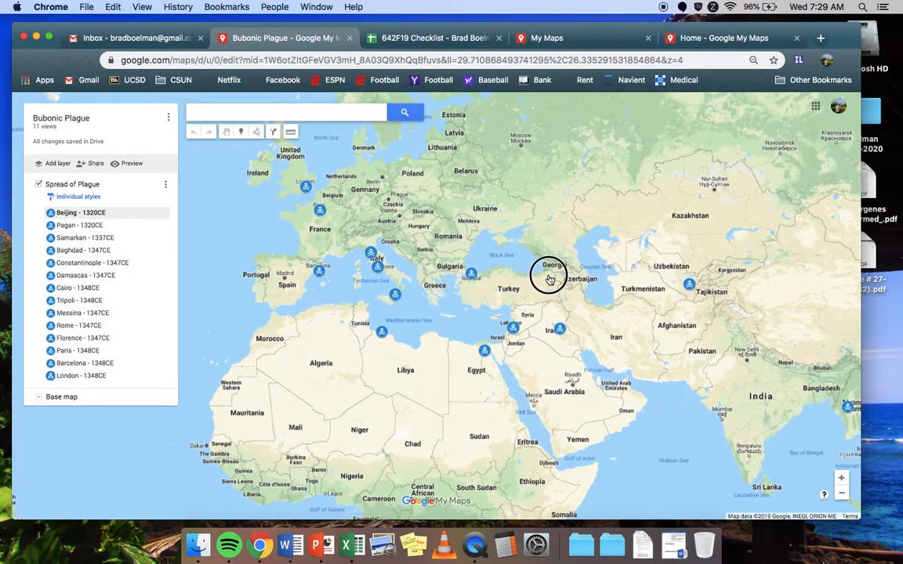
left_click_drag(423, 289, 459, 312)
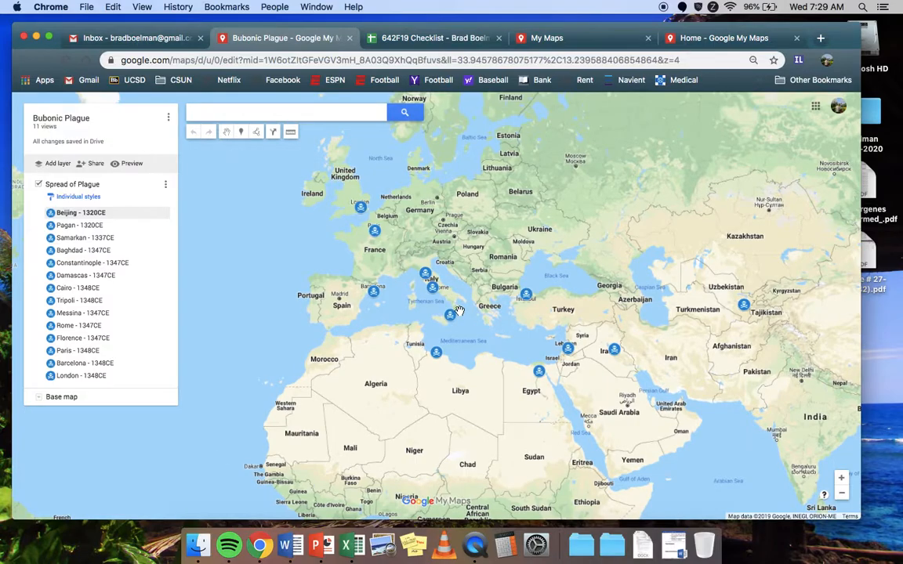
scroll(459, 315, "up", 5)
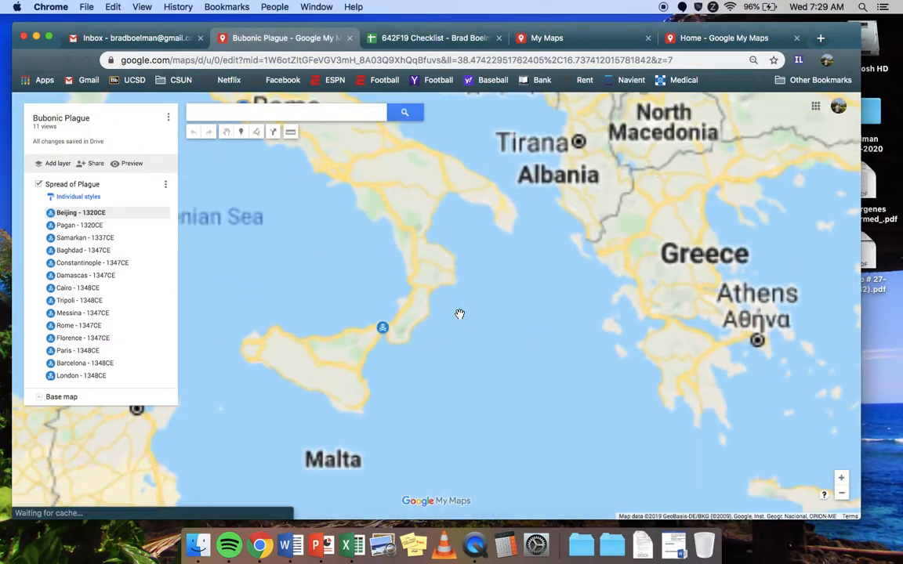
scroll(459, 314, "up", 2)
left_click_drag(307, 308, 439, 312)
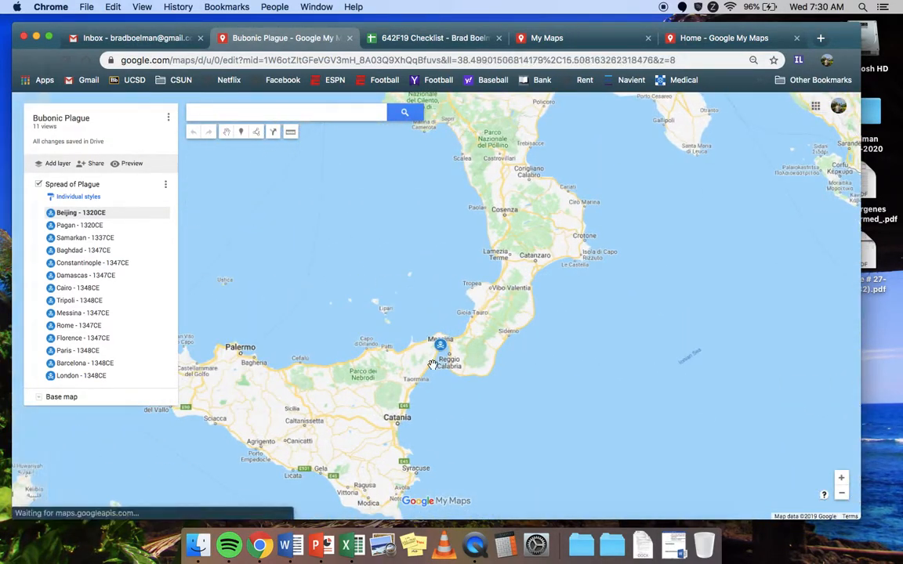
scroll(432, 365, "up", 2)
scroll(433, 365, "up", 4)
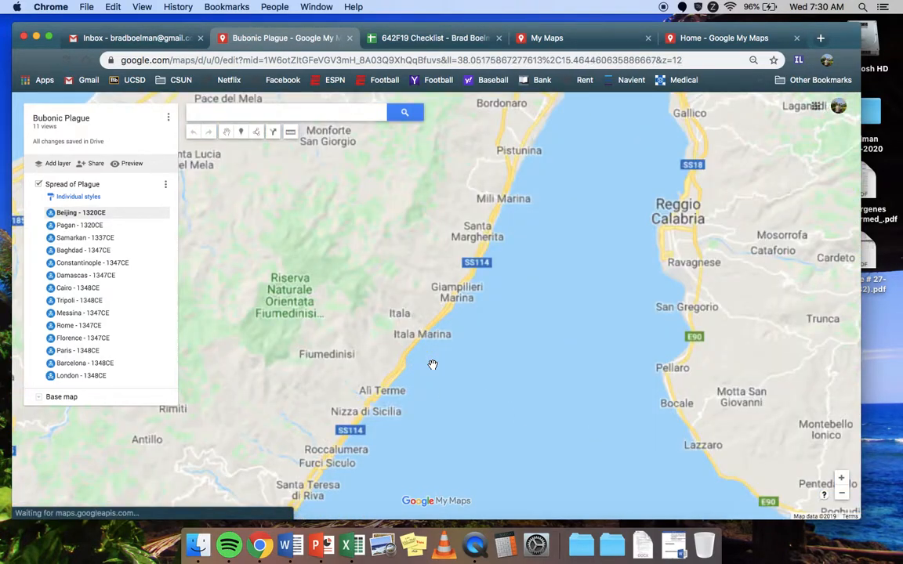
scroll(433, 366, "up", 1)
left_click_drag(557, 152, 560, 410)
mouse_move(625, 224)
left_mouse_down()
mouse_move(570, 438)
mouse_move(619, 454)
left_mouse_up()
left_click_drag(655, 254, 465, 405)
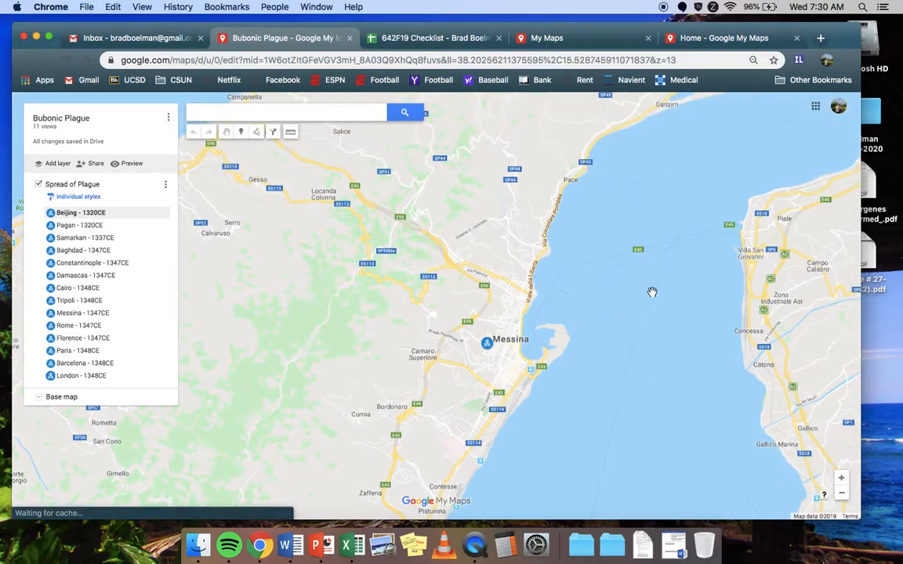
Step: View the plague markers across western Europe and the Mediterranean together
scroll(671, 290, "down", 2)
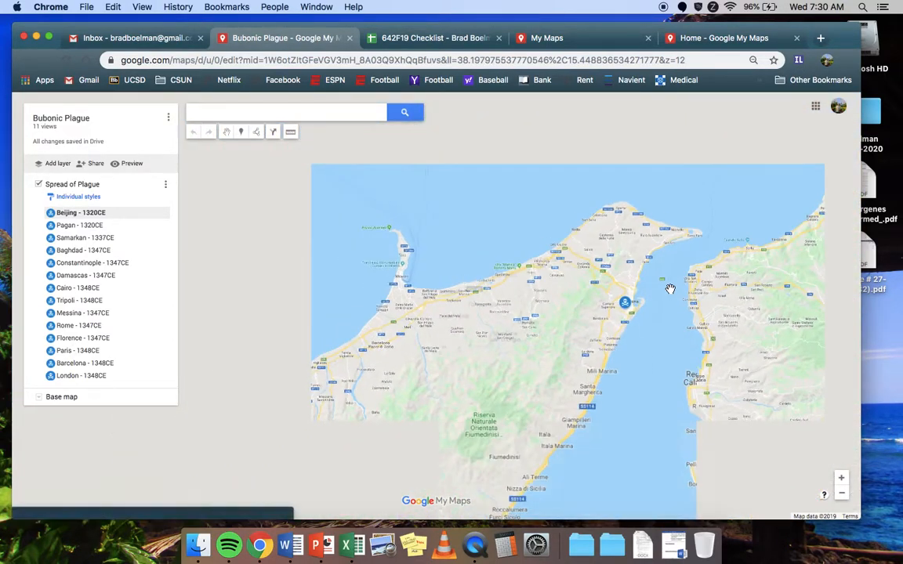
scroll(670, 290, "down", 2)
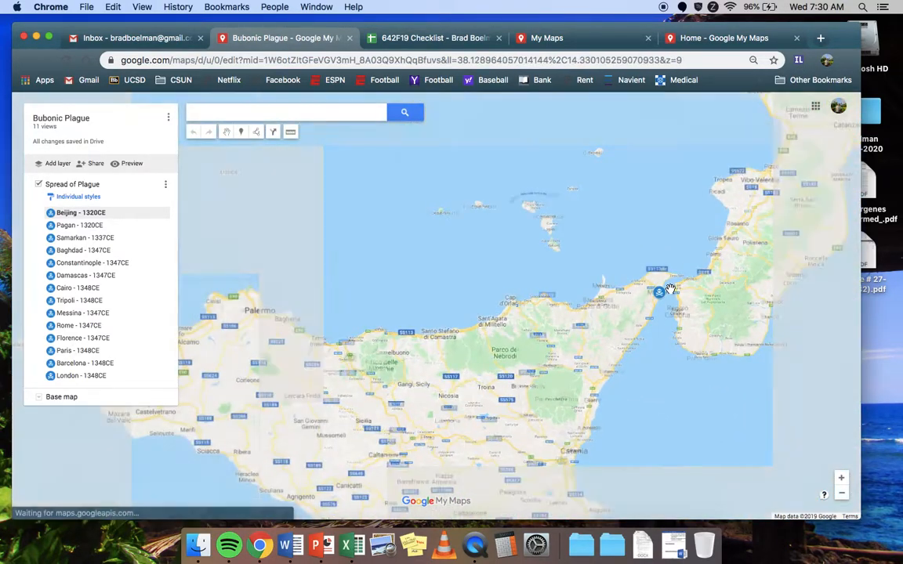
scroll(670, 293, "down", 3)
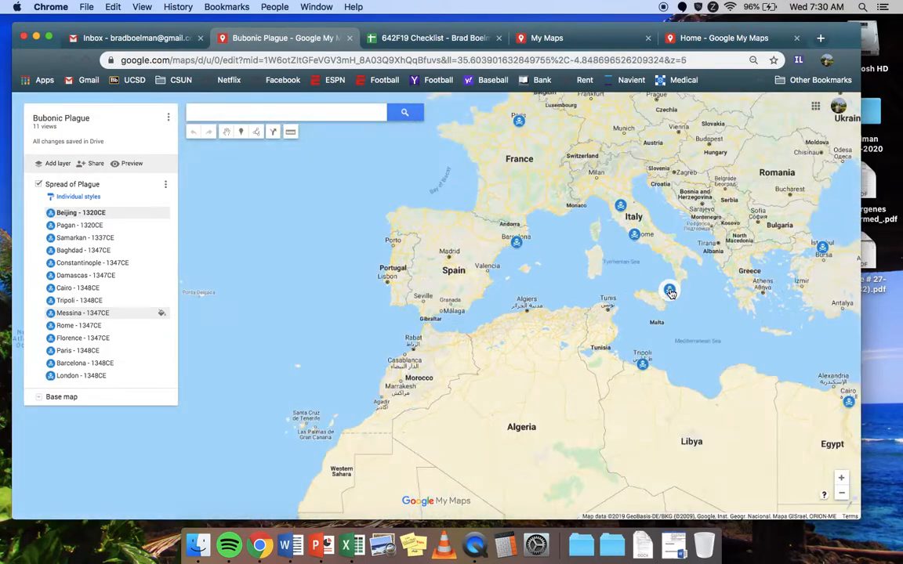
left_click_drag(574, 246, 485, 323)
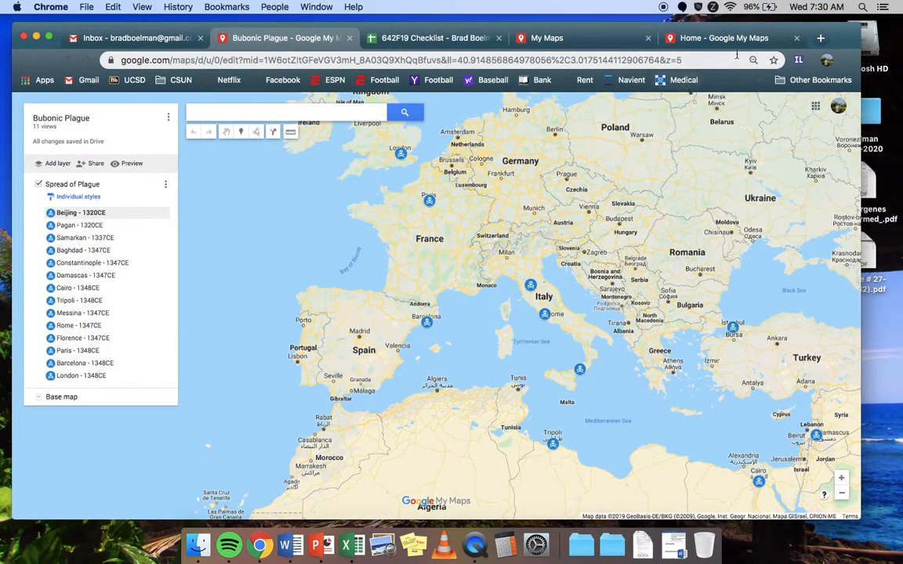
Step: Go to mymaps.google.com in place of the Home map and create a new map
left_click(737, 37)
left_click(385, 59)
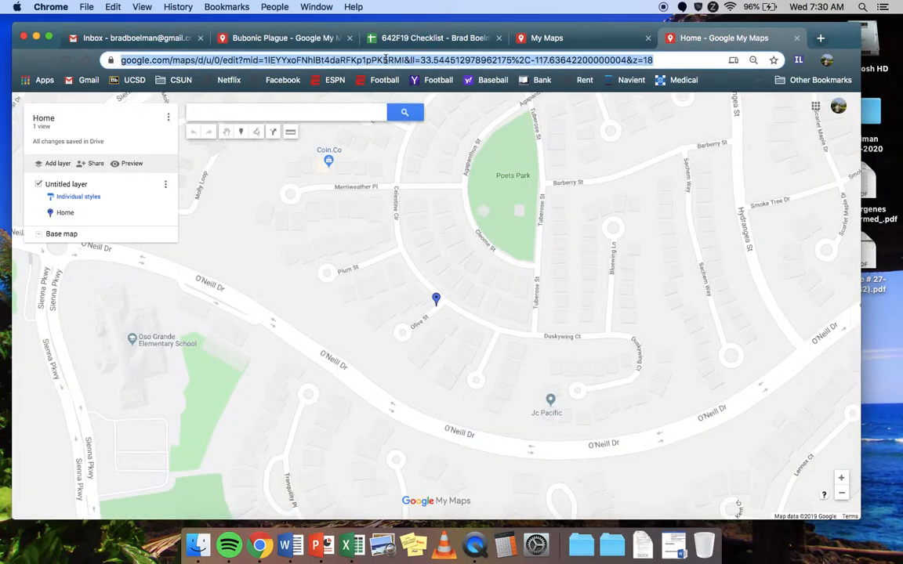
type("mymap")
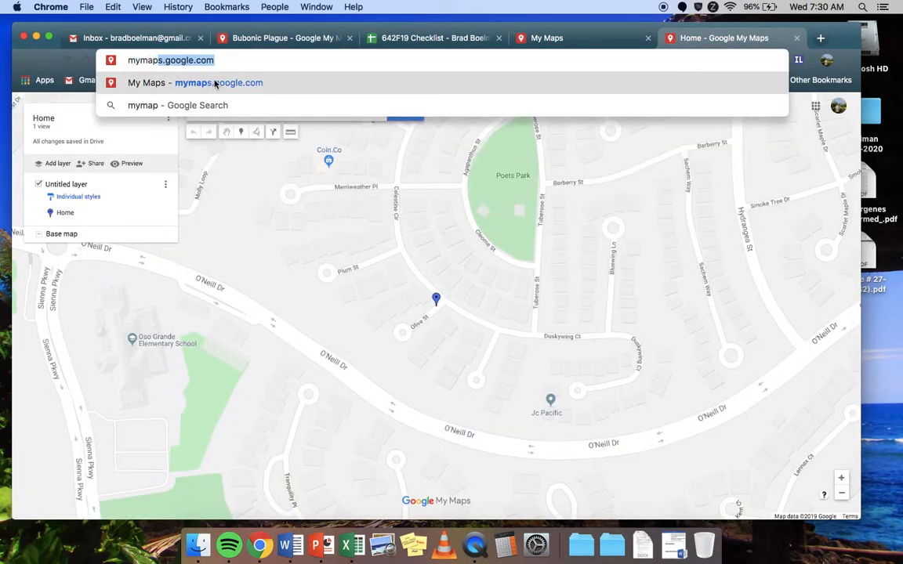
left_click(216, 83)
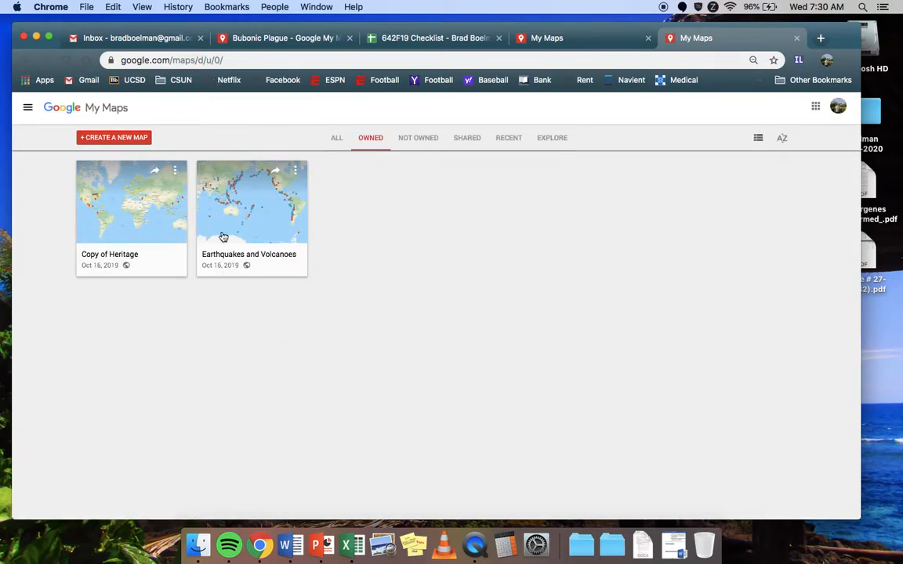
left_click(132, 138)
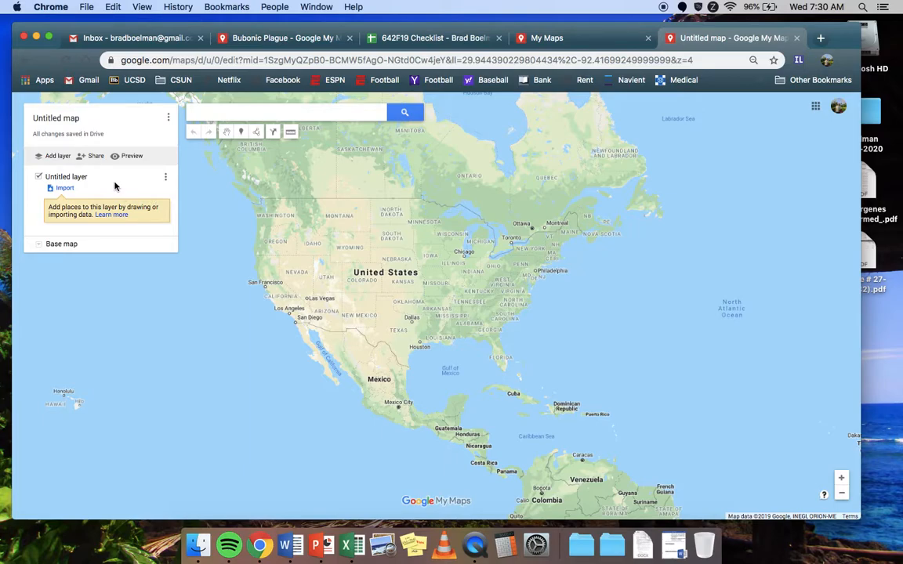
Step: Title the new map "Bubonic Plague Spread"
left_click(66, 119)
type("Bubonic Plague Spread")
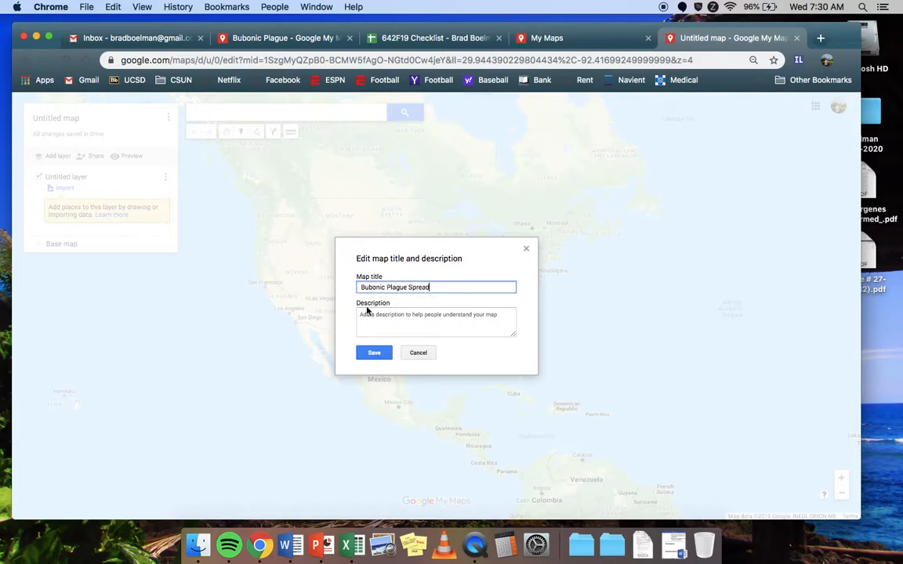
left_click(373, 353)
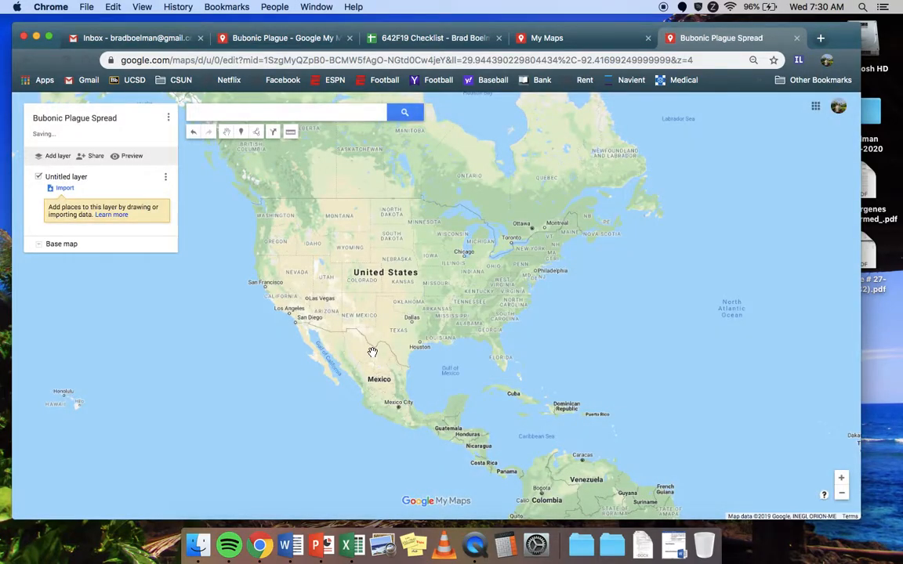
Step: Set the map's link sharing to On - Public on the web
left_click(94, 157)
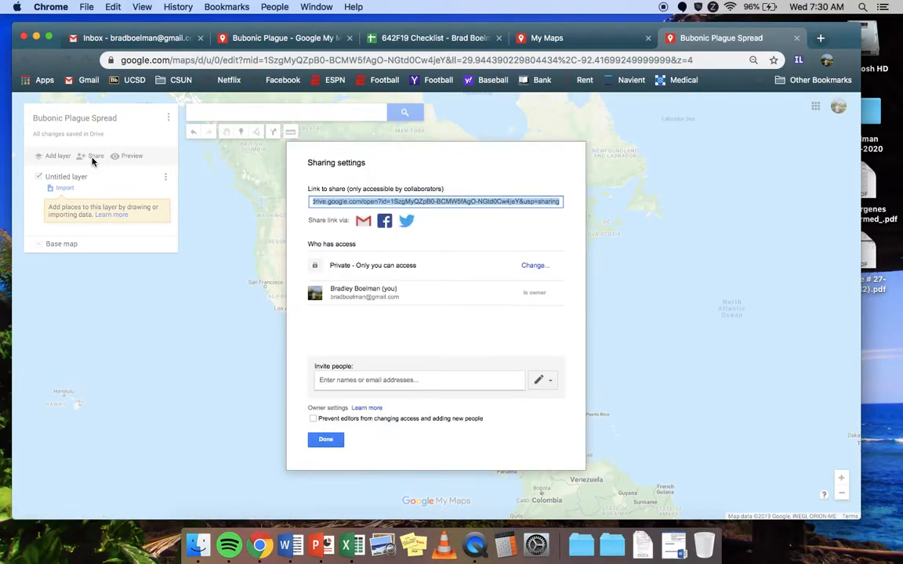
left_click(534, 267)
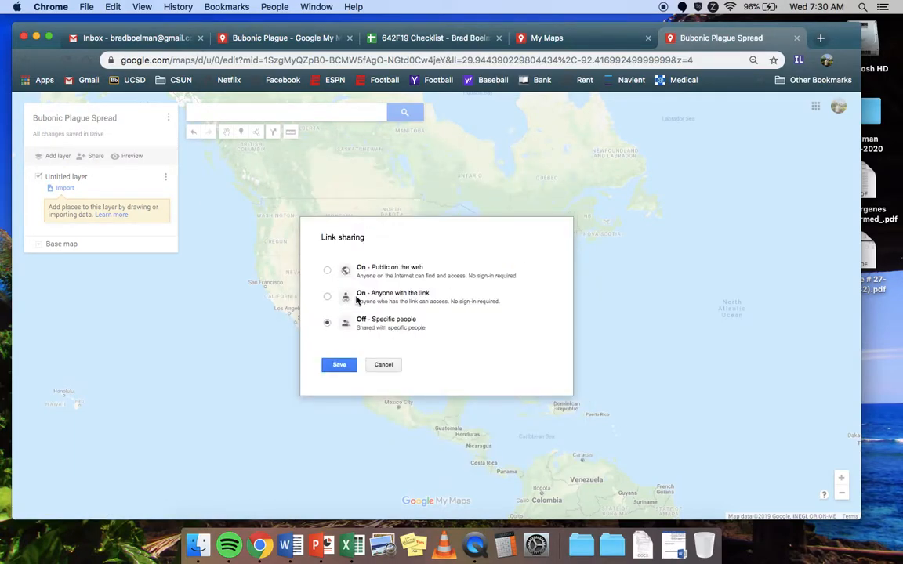
left_click(327, 270)
left_click(339, 385)
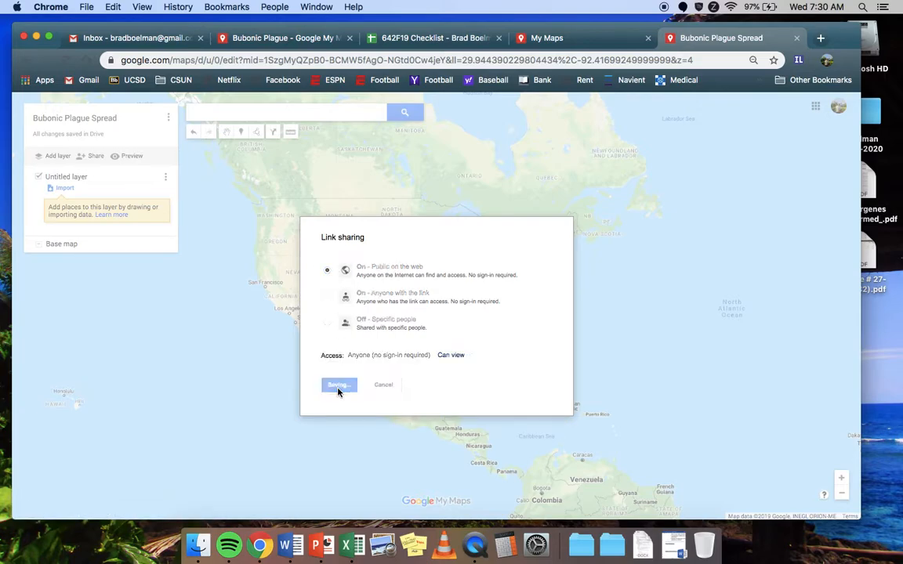
left_click(324, 438)
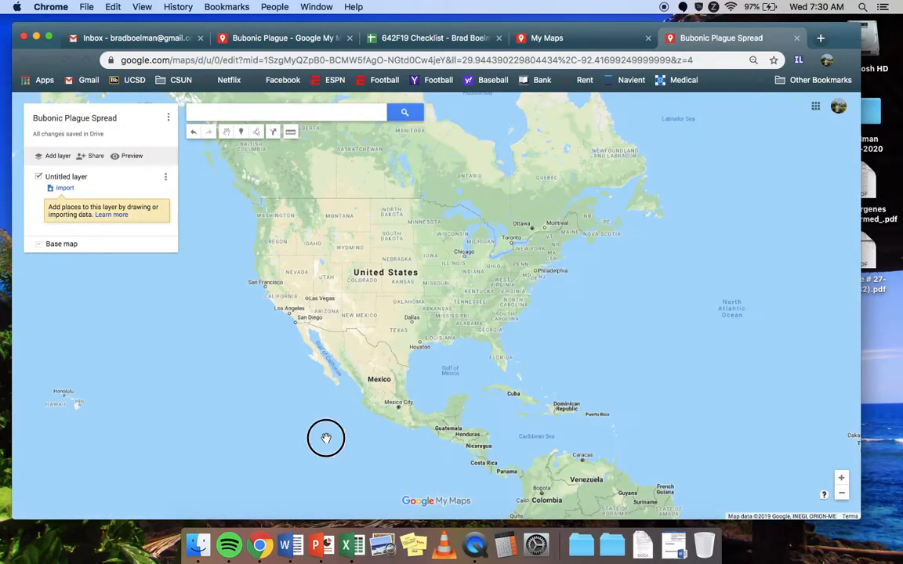
Step: Rename the untitled layer as "Ports of Entry"
scroll(325, 435, "up", 1)
left_click_drag(343, 202, 433, 321)
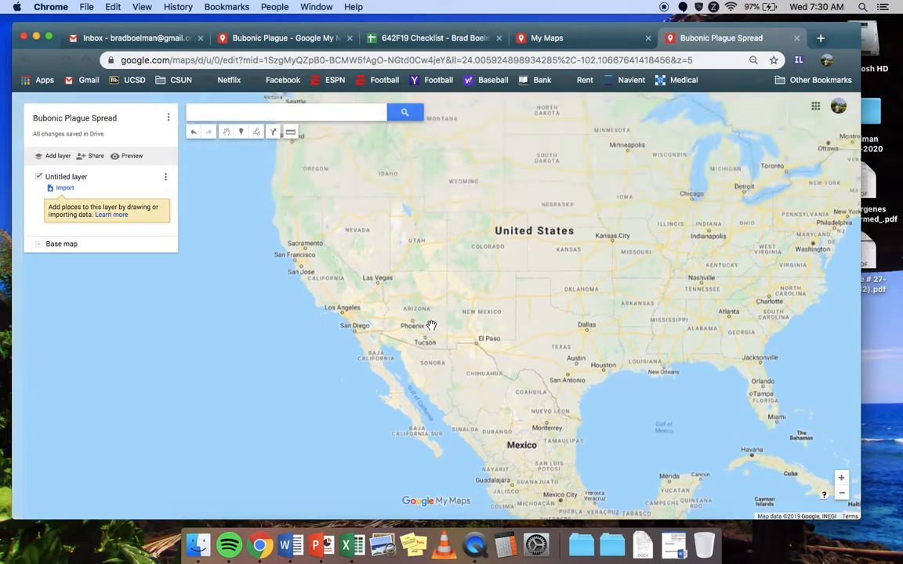
left_click(61, 178)
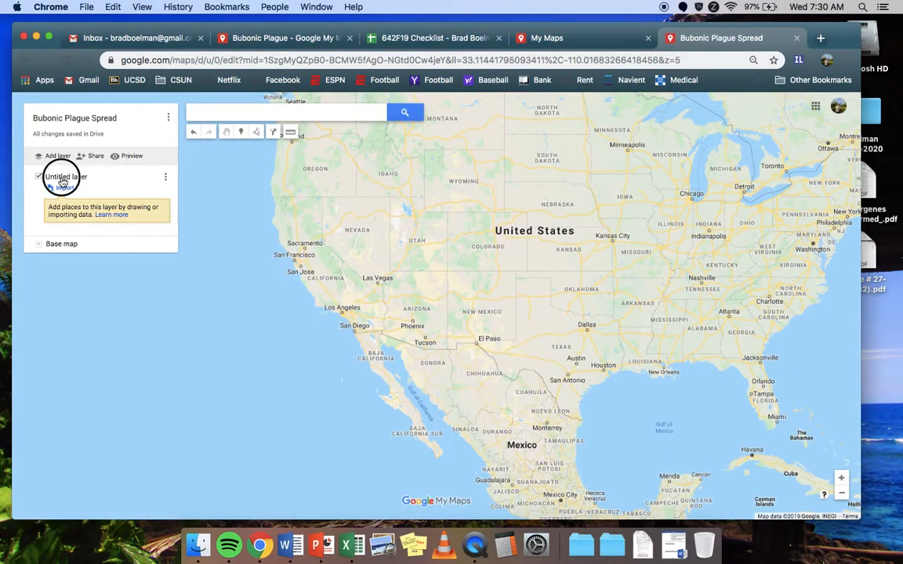
left_click(165, 180)
left_click(92, 194)
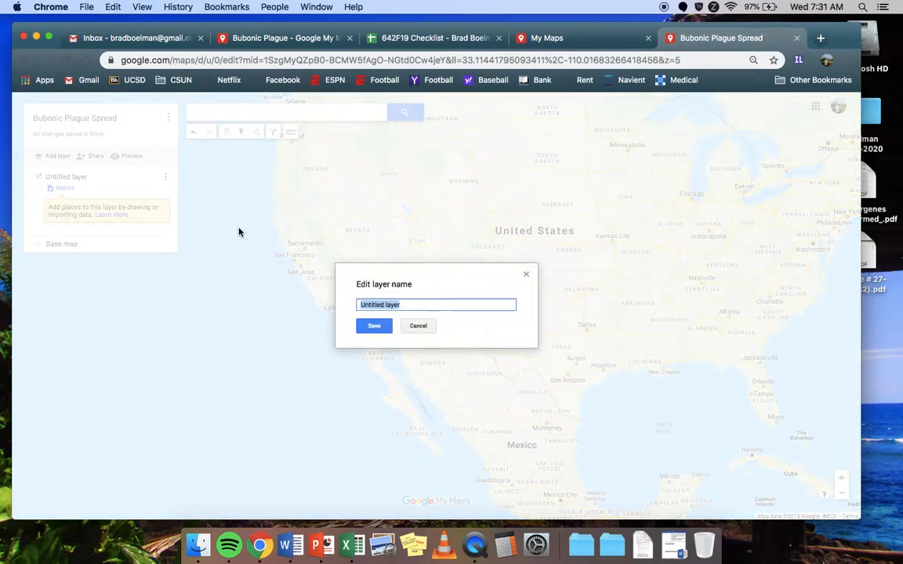
type("Ports of Entry")
left_click(363, 324)
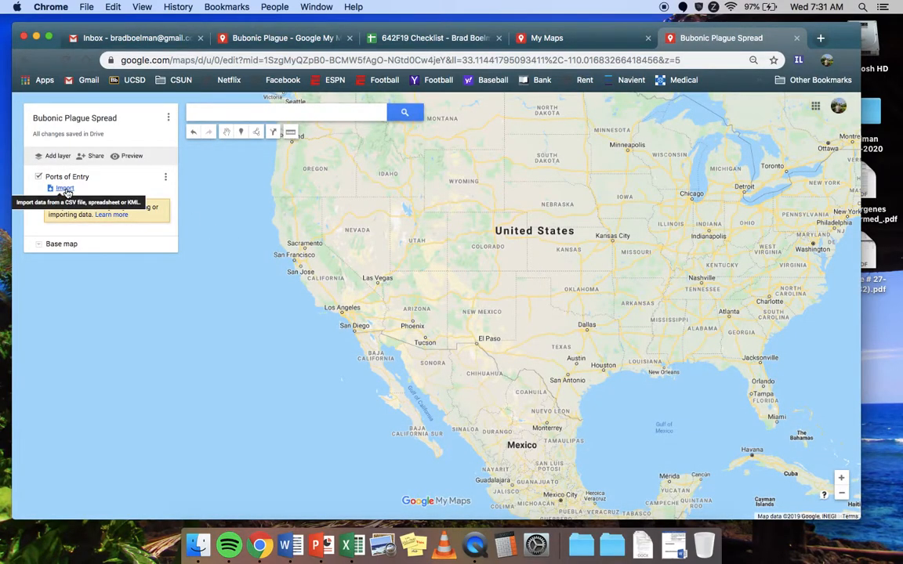
Step: Locate Beijing in northeastern China on the Bubonic Plague Spread map
left_click_drag(534, 280, 465, 284)
scroll(465, 283, "up", 2)
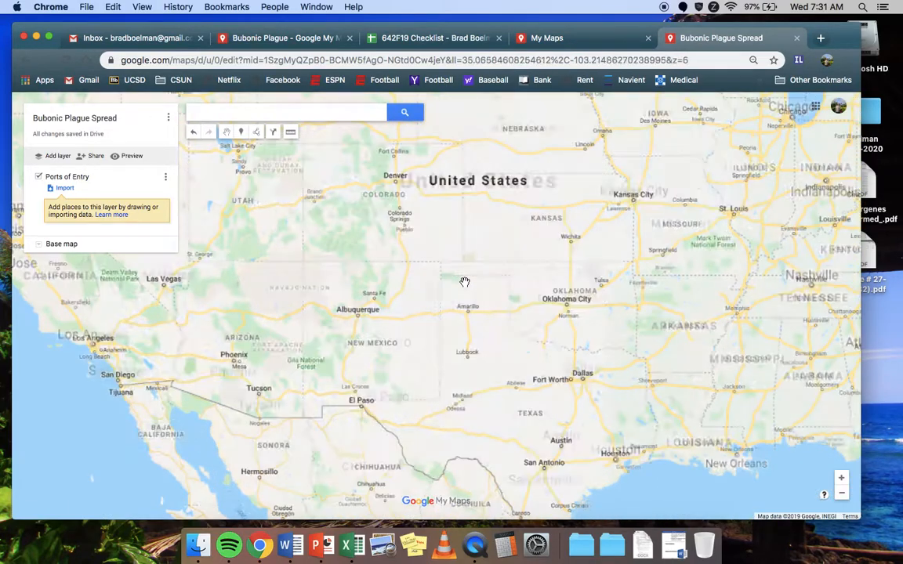
scroll(465, 283, "down", 5)
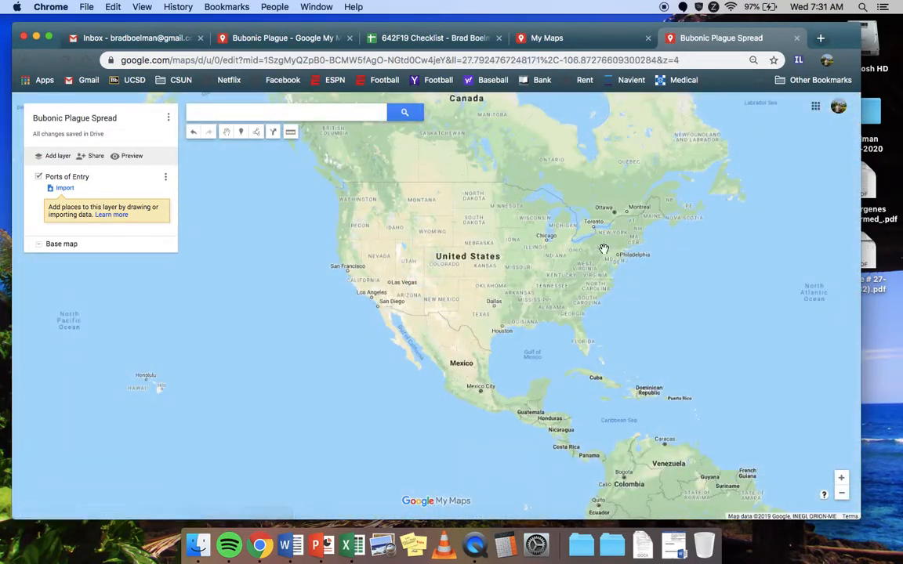
left_click_drag(518, 251, 261, 268)
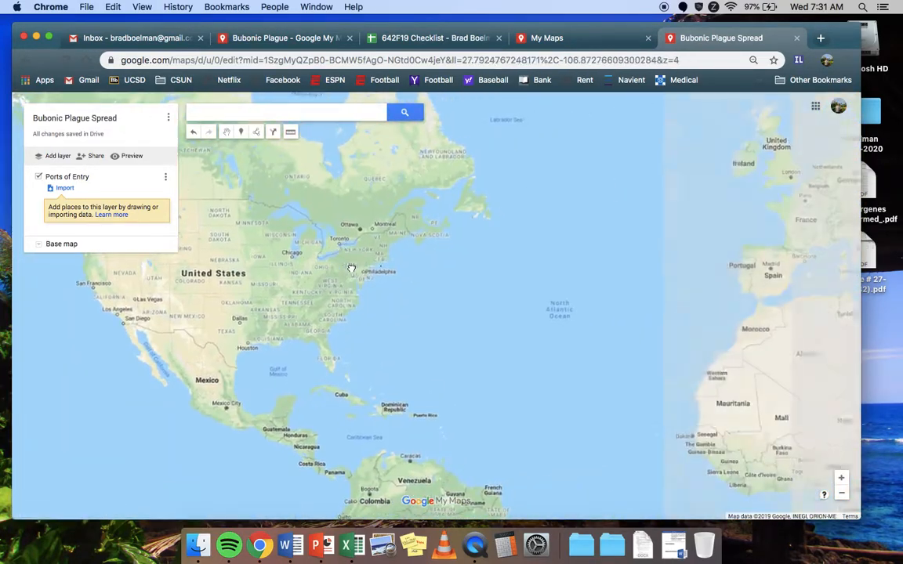
left_click_drag(208, 314, 667, 315)
left_click_drag(556, 262, 831, 274)
left_click_drag(352, 271, 476, 269)
scroll(427, 329, "up", 2)
left_click_drag(347, 226, 423, 303)
scroll(409, 304, "up", 2)
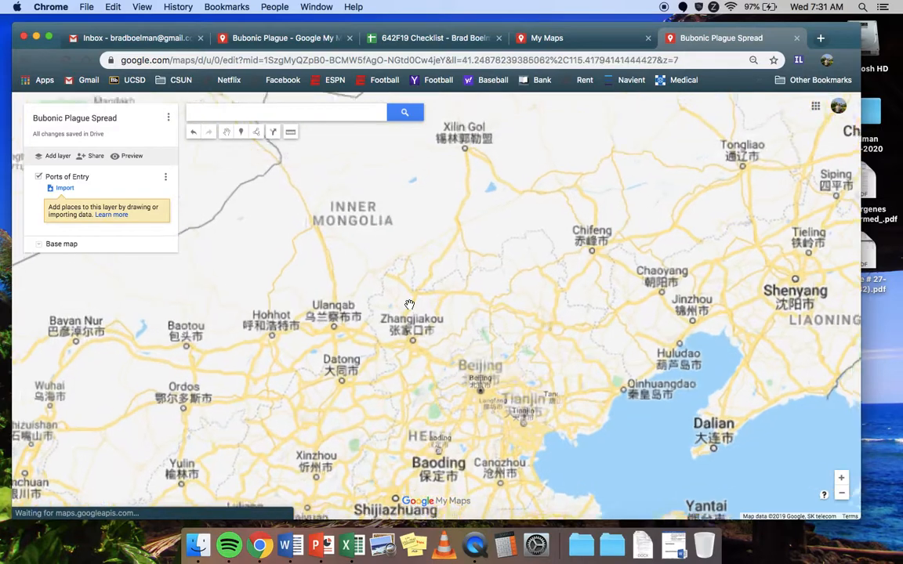
left_click_drag(502, 374, 475, 335)
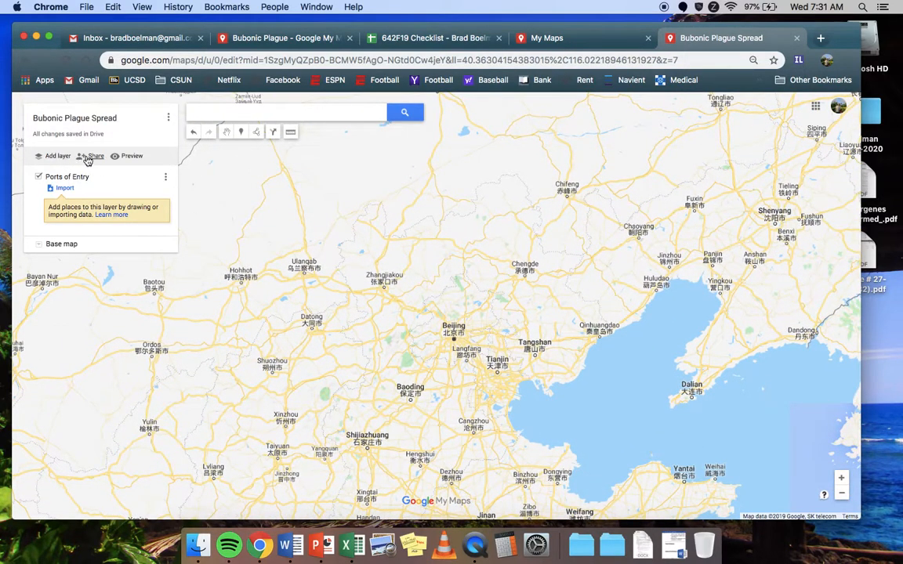
Step: Place a marker at Beijing in the Ports of Entry layer and name it "Beijing"
left_click(166, 178)
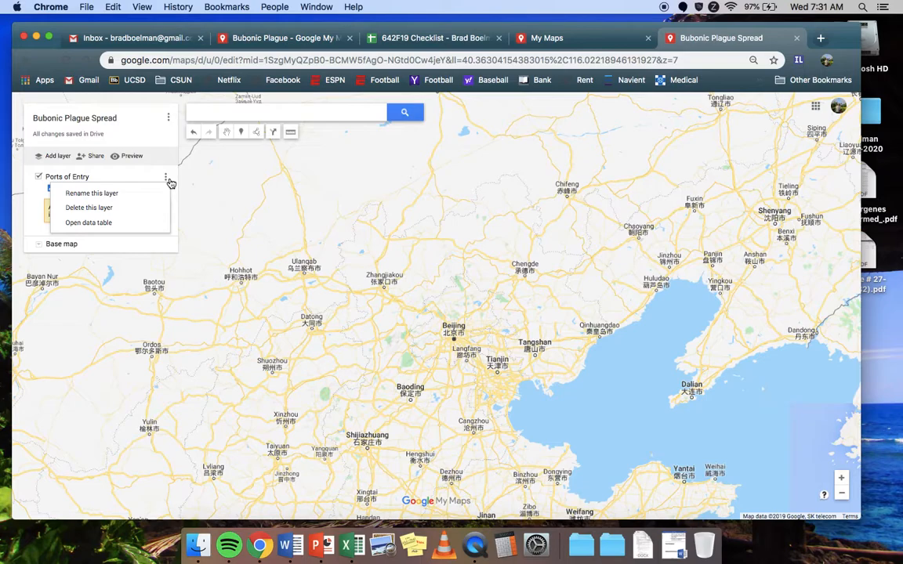
left_click(166, 181)
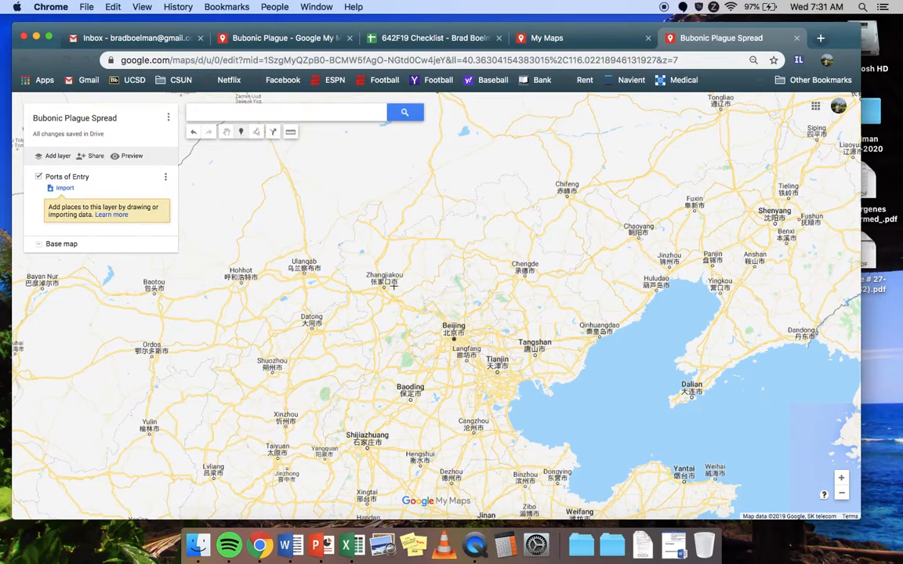
left_click(455, 342)
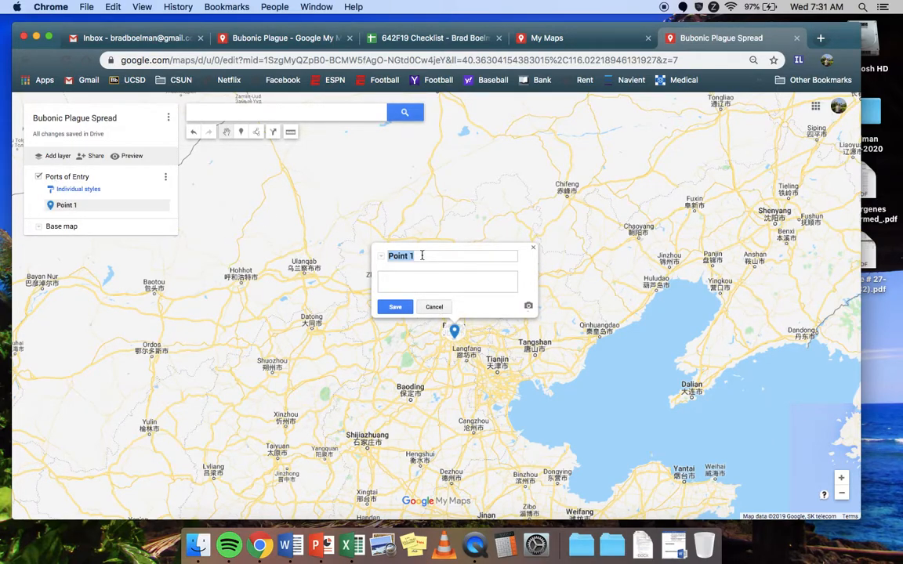
type("Beijing")
left_click(396, 308)
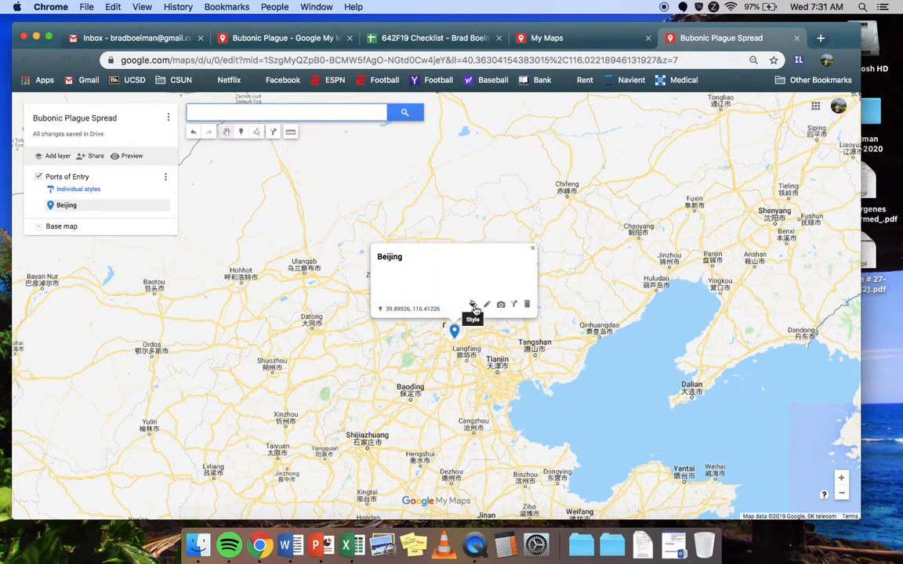
Step: Style the Beijing marker with the skull-and-crossbones icon from the Crisis group, color it black, and reopen its info card
left_click(474, 308)
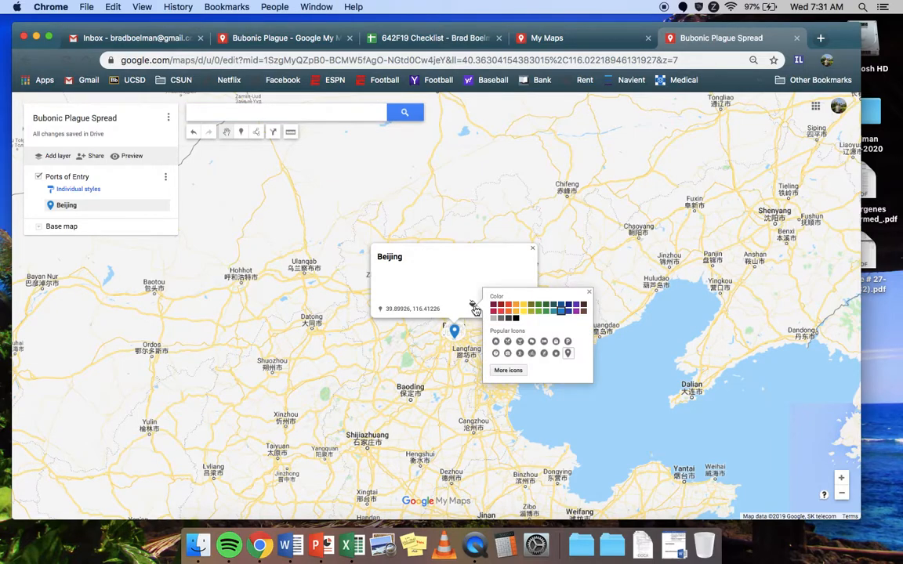
left_click(506, 370)
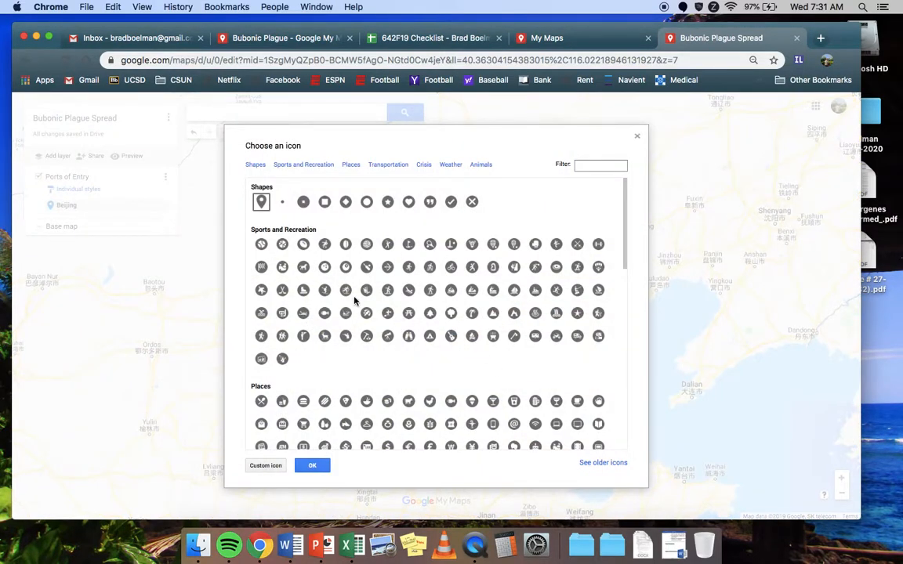
scroll(355, 300, "down", 8)
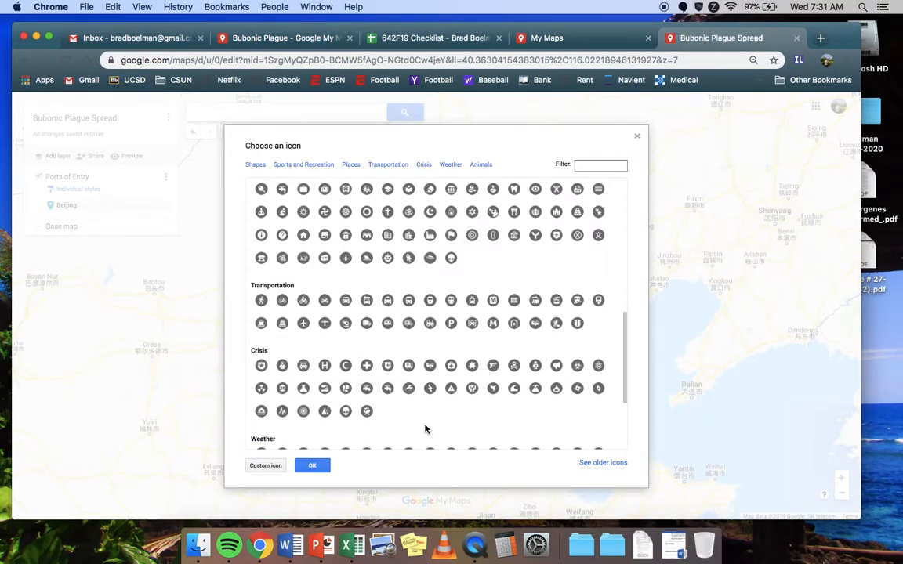
left_click(514, 365)
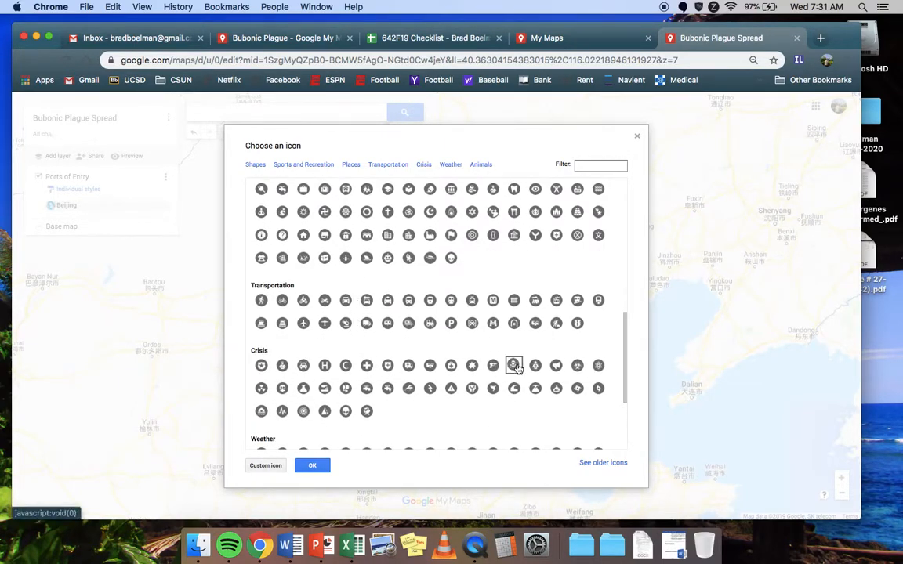
left_click(309, 466)
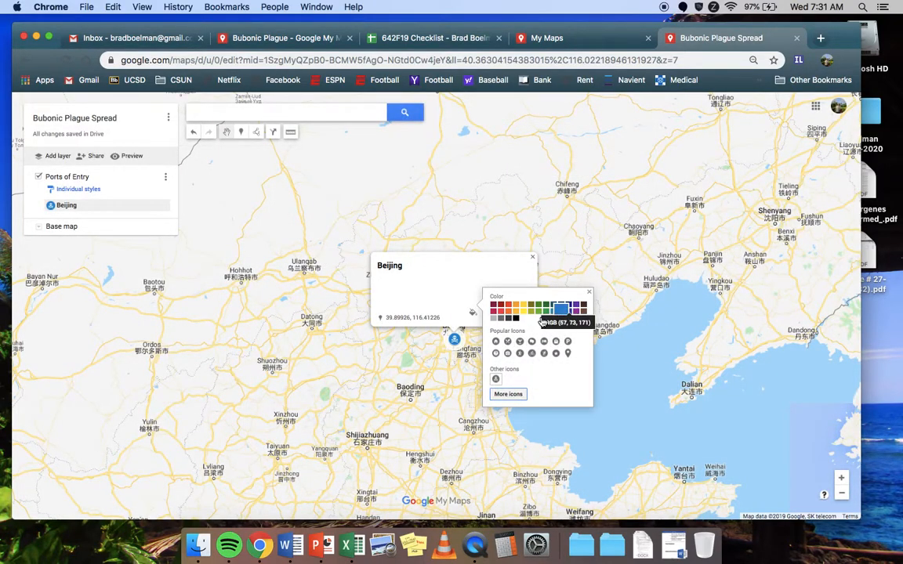
left_click(515, 320)
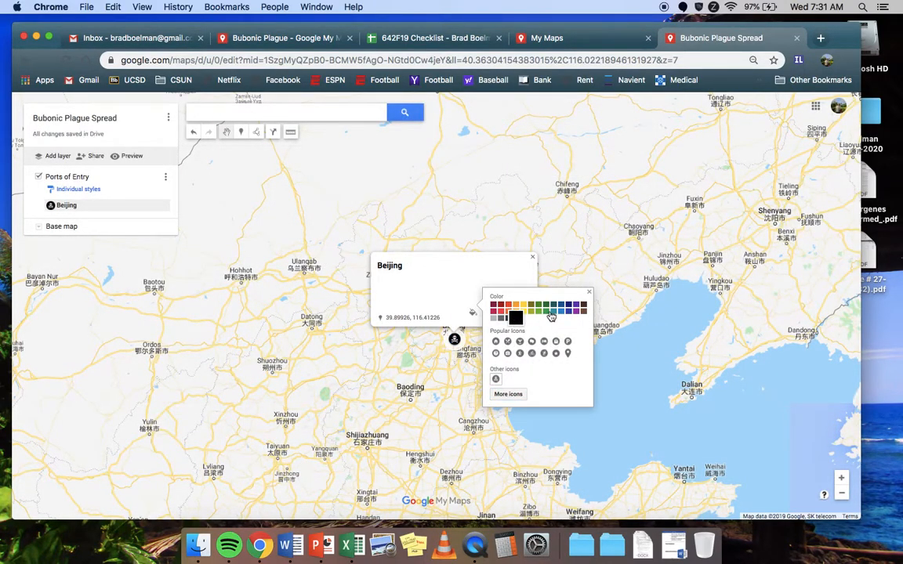
left_click(590, 294)
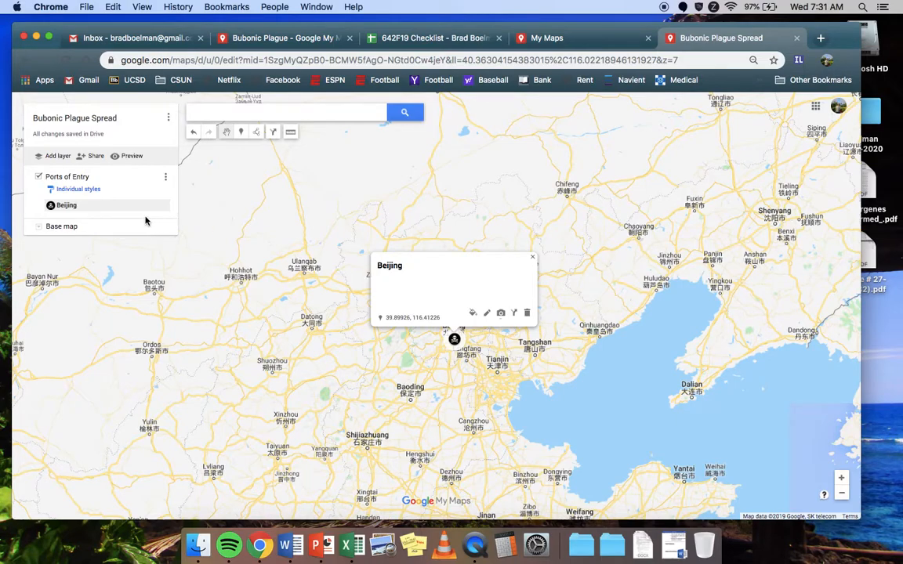
left_click(463, 355)
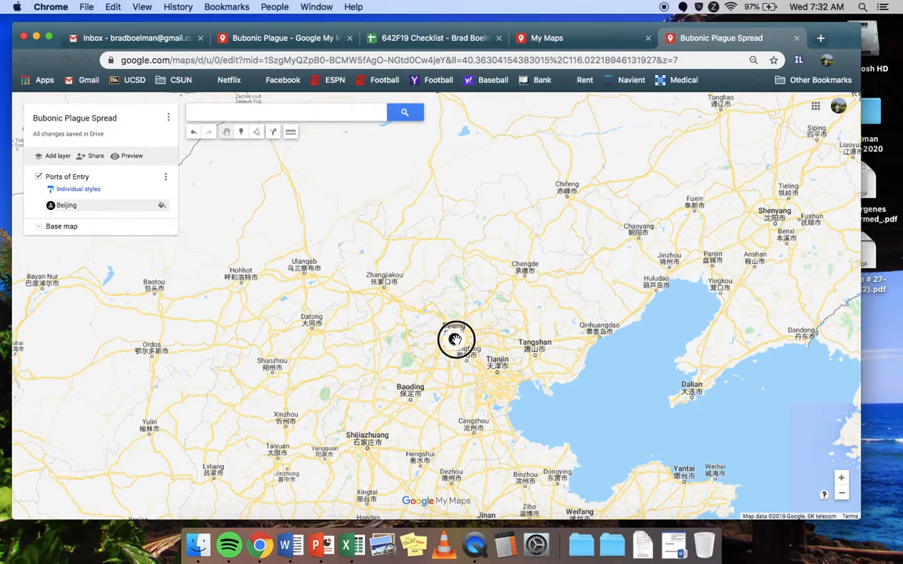
left_click(455, 339)
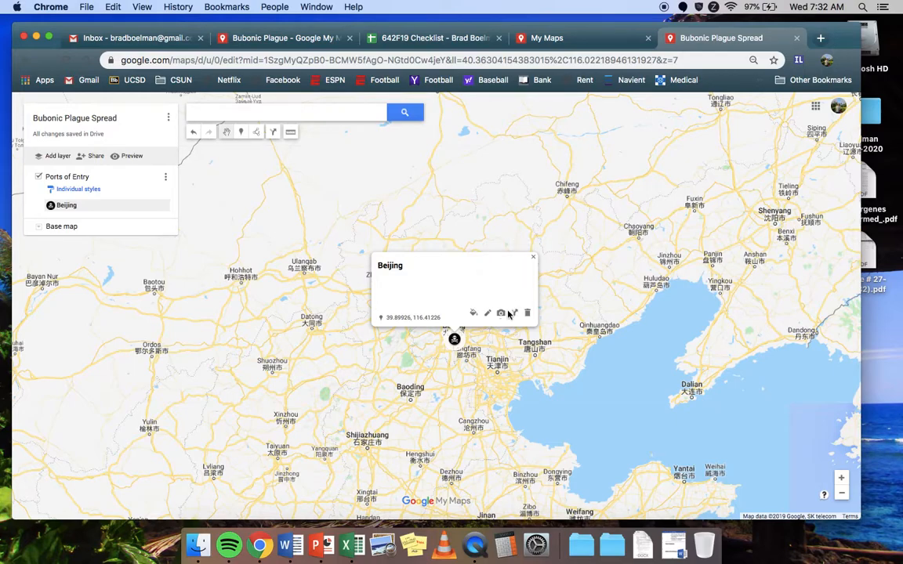
Step: Search Google in a new browser tab for "black death spreads from china" and restrict the results to videos
left_click(819, 40)
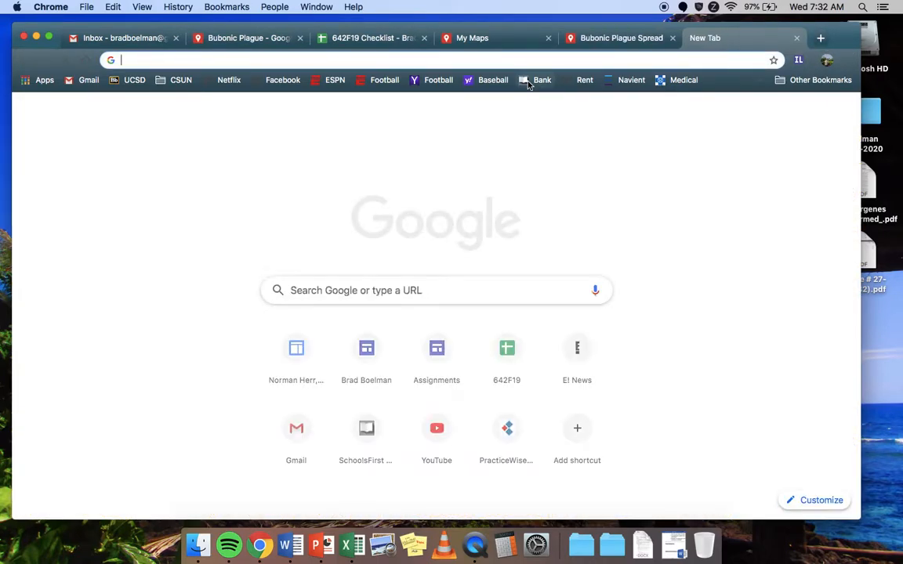
type("blac")
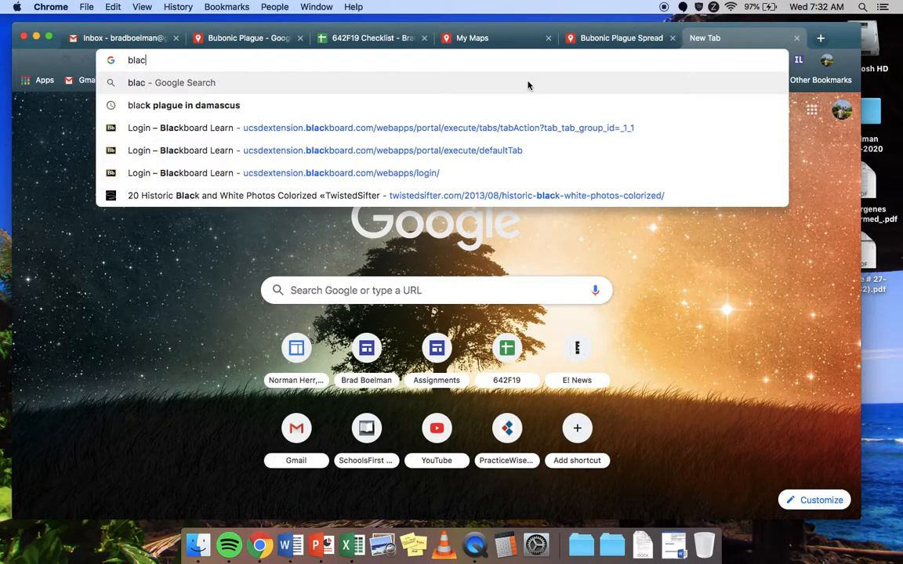
type("k death")
type(" spreads")
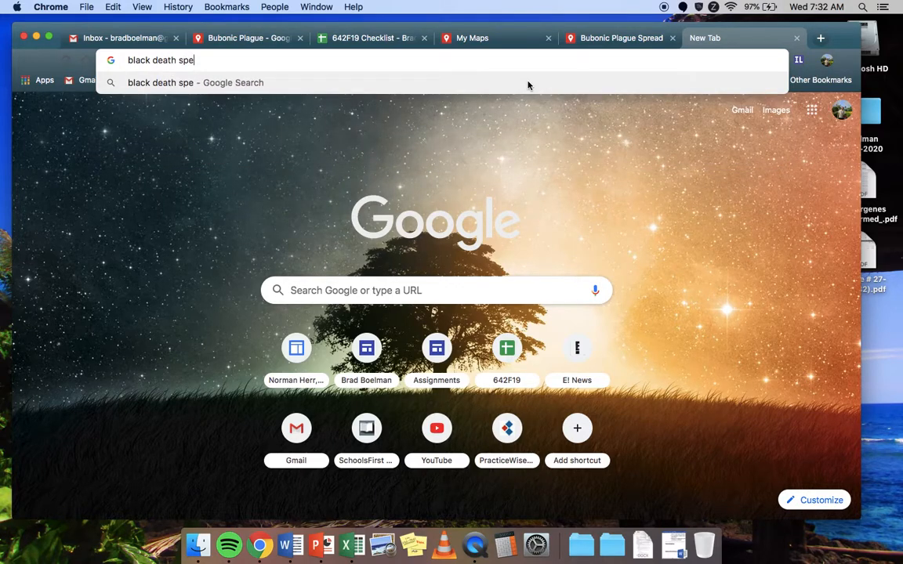
type(" from china")
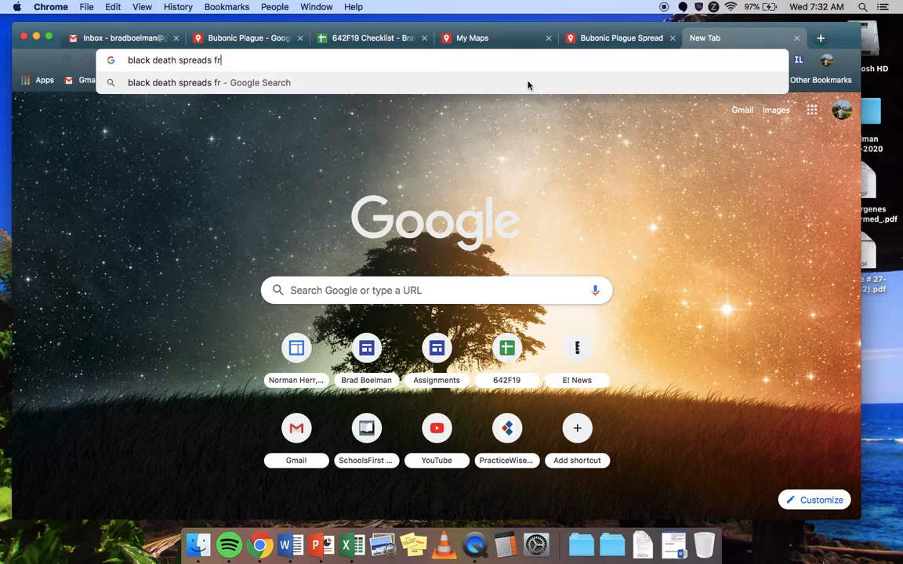
key("Return")
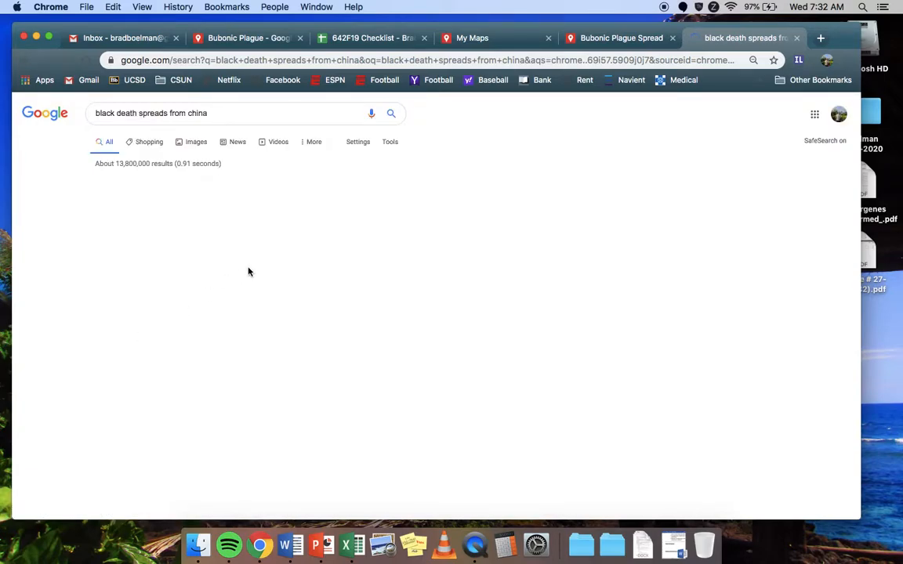
left_click(278, 142)
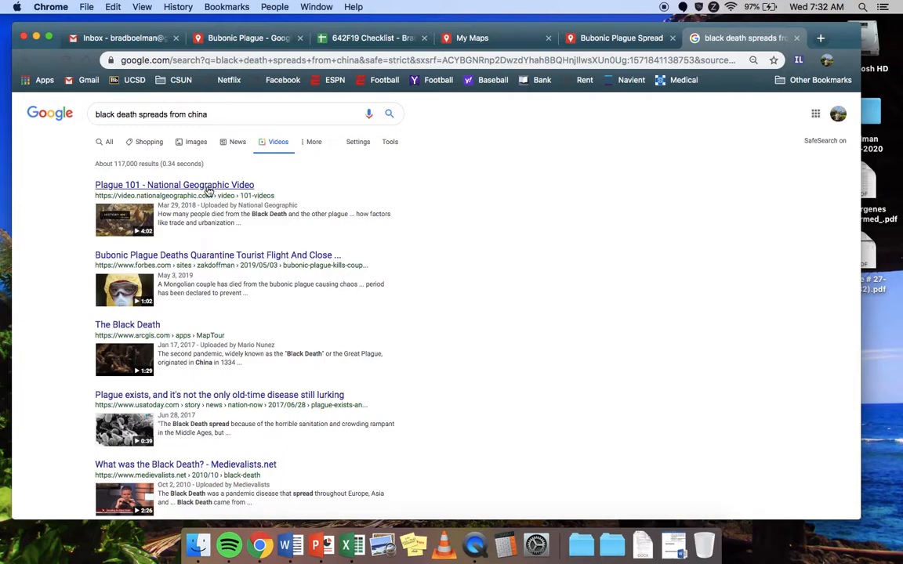
Step: Open National Geographic's Plague 101 video, pause it, and copy its URL for use on the Bubonic Plague Spread map
left_click(175, 191)
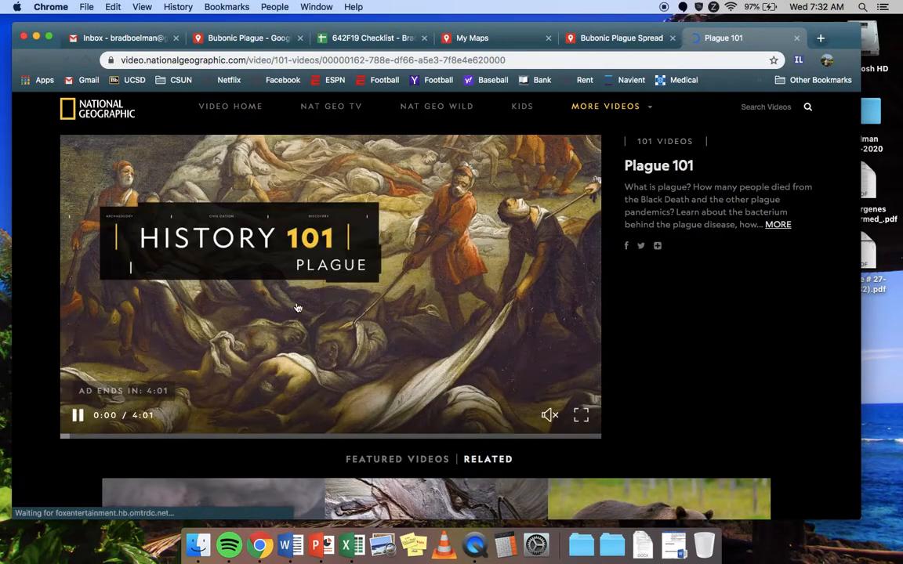
left_click(77, 417)
left_click(269, 61)
key("super+c")
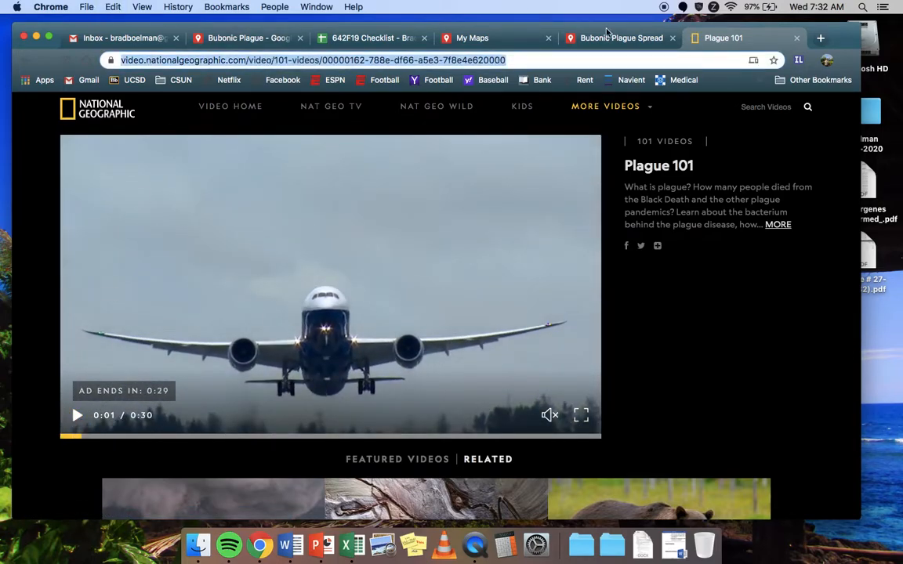
left_click(558, 37)
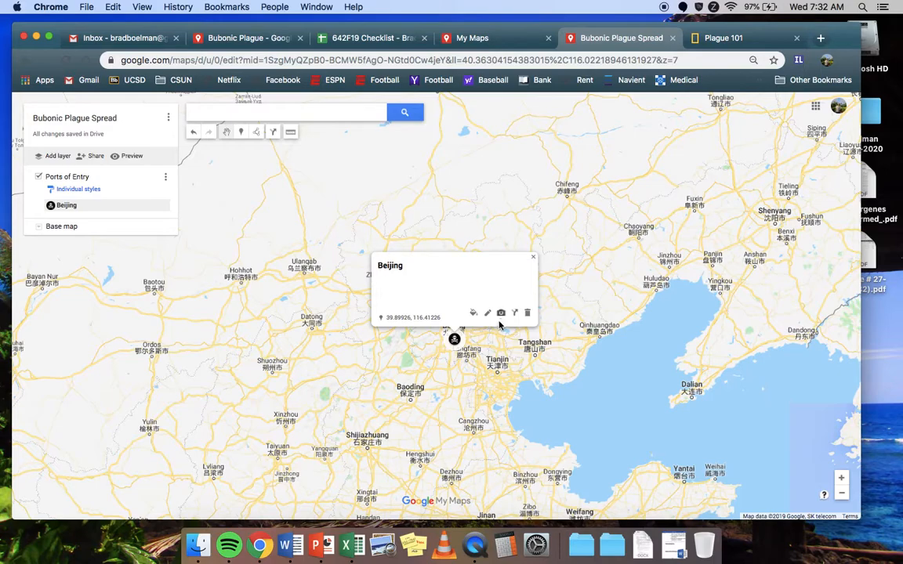
left_click(488, 315)
left_click(422, 293)
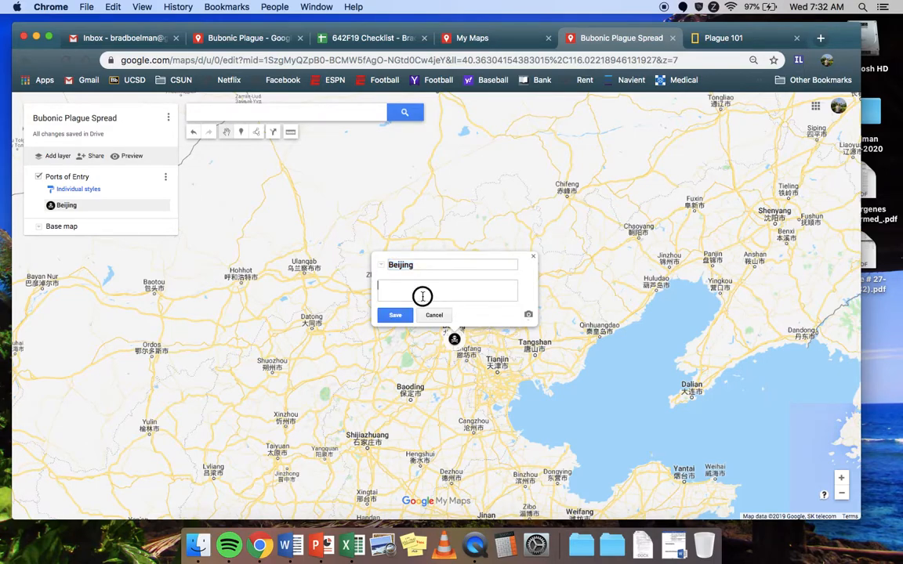
left_click(434, 317)
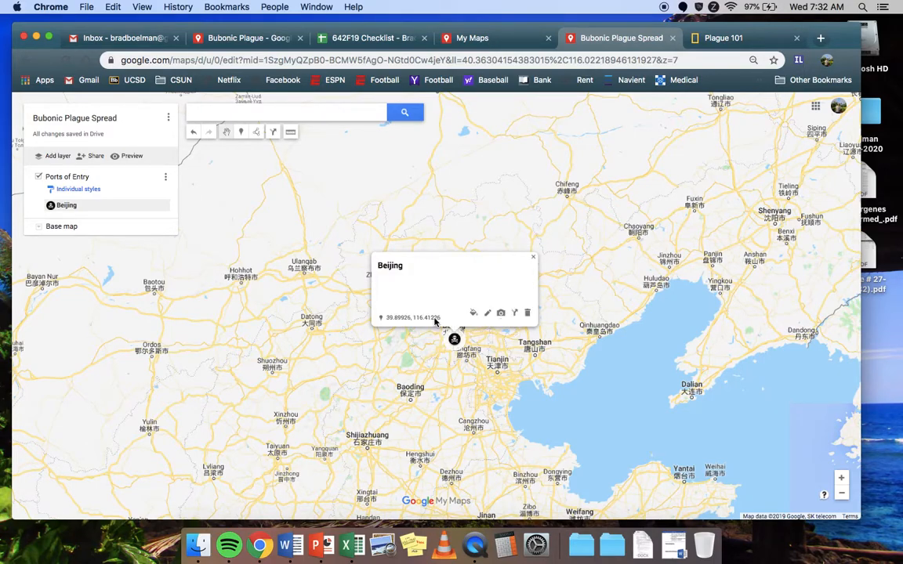
Step: Open the Beijing marker's media chooser and search YouTube for the copied National Geographic video URL
left_click(501, 315)
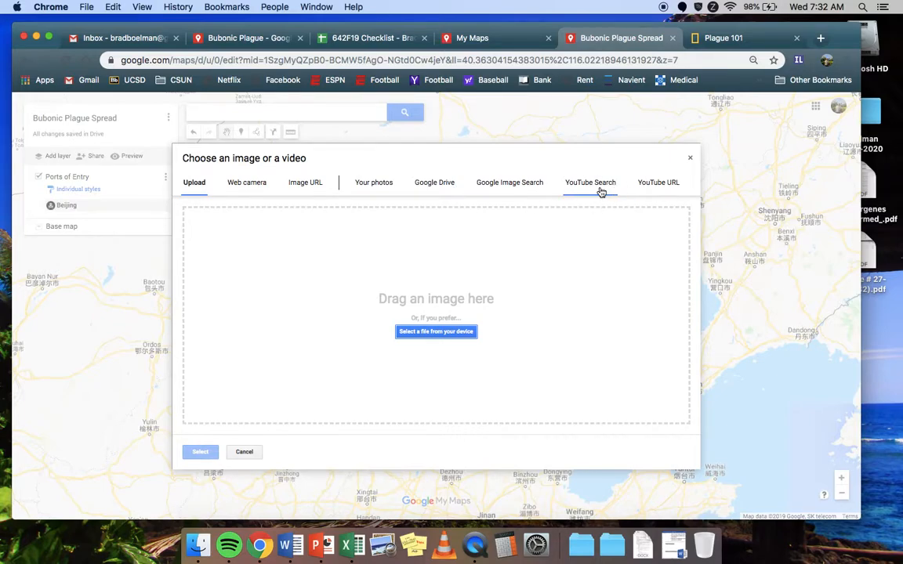
left_click(303, 188)
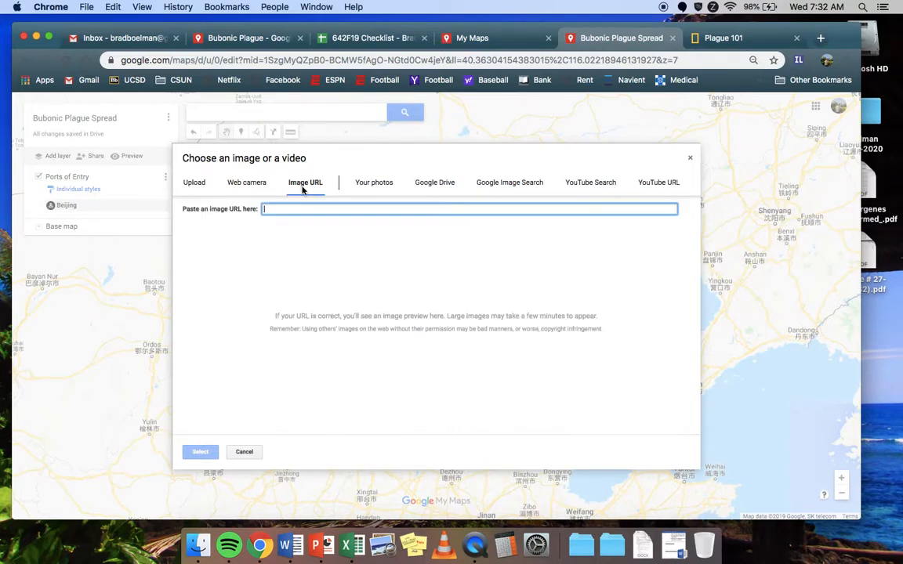
left_click(523, 186)
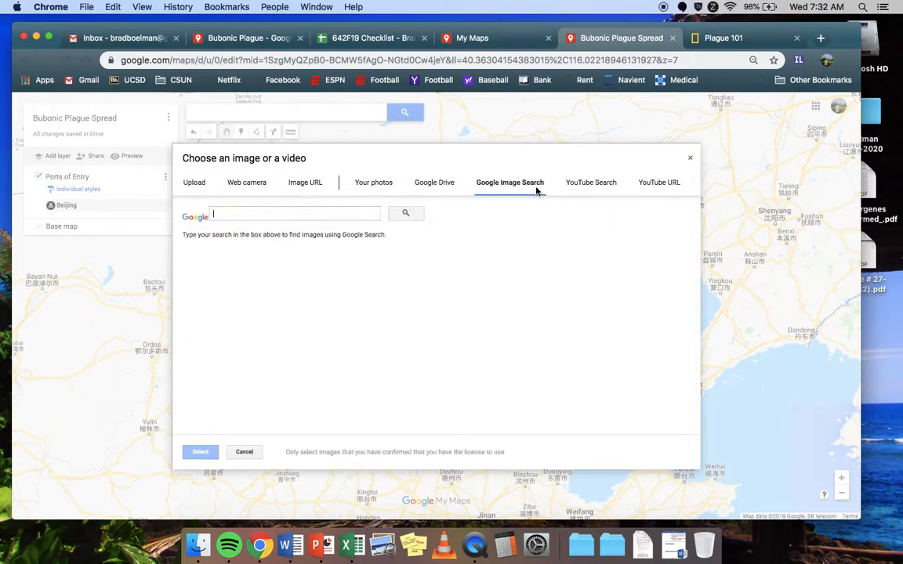
left_click(594, 188)
key("super+v")
left_click(419, 213)
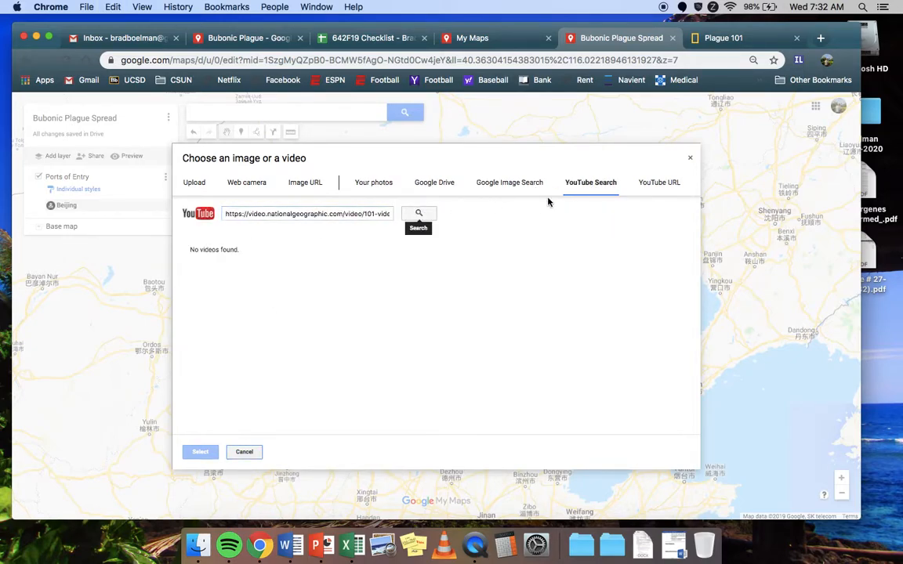
Step: Find the History 101 Plague picture through Google Image Search with the copied video URL and save it to the Beijing marker
left_click(519, 182)
key("super+v")
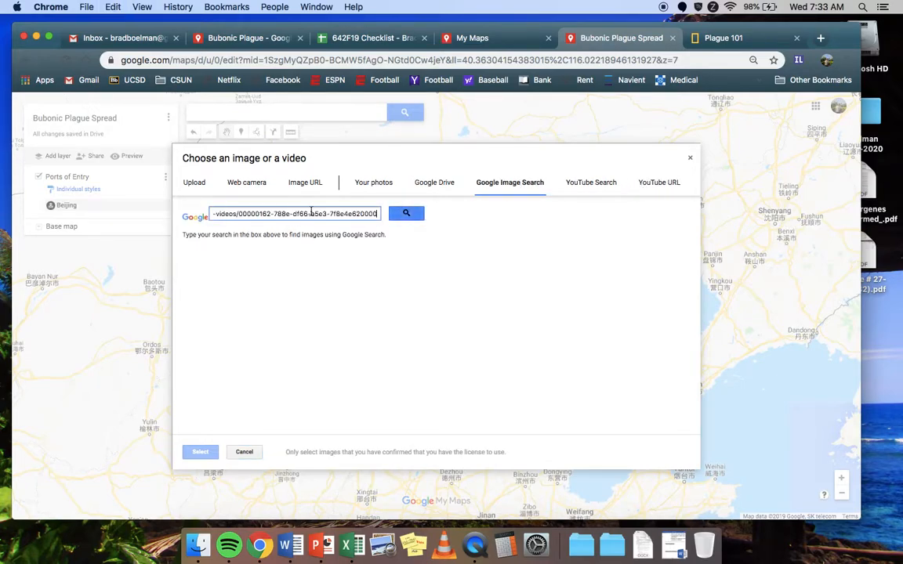
left_click(416, 214)
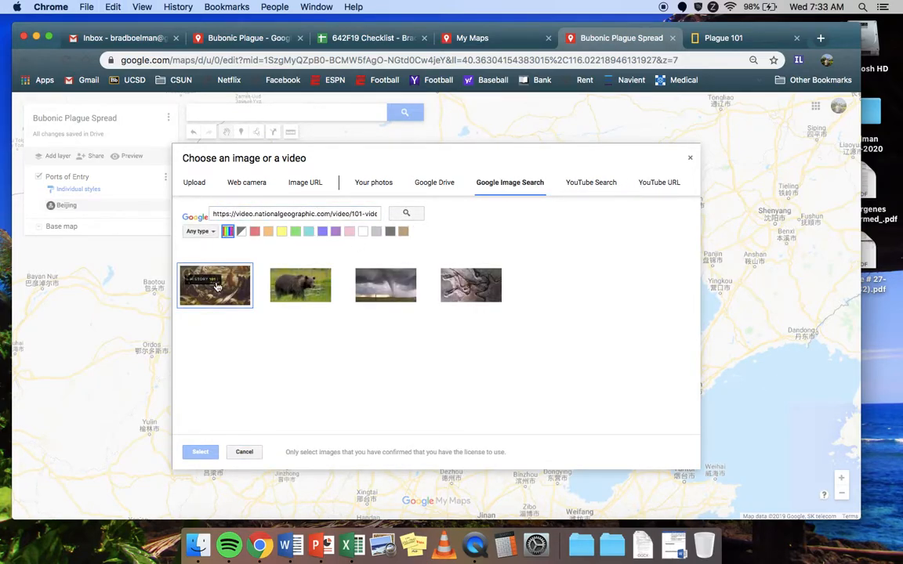
left_click(218, 287)
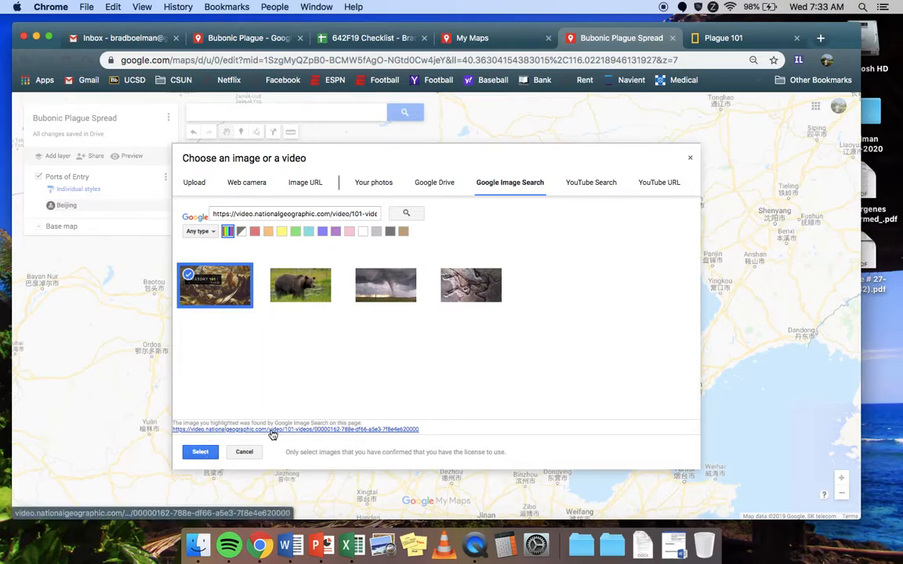
left_click(207, 454)
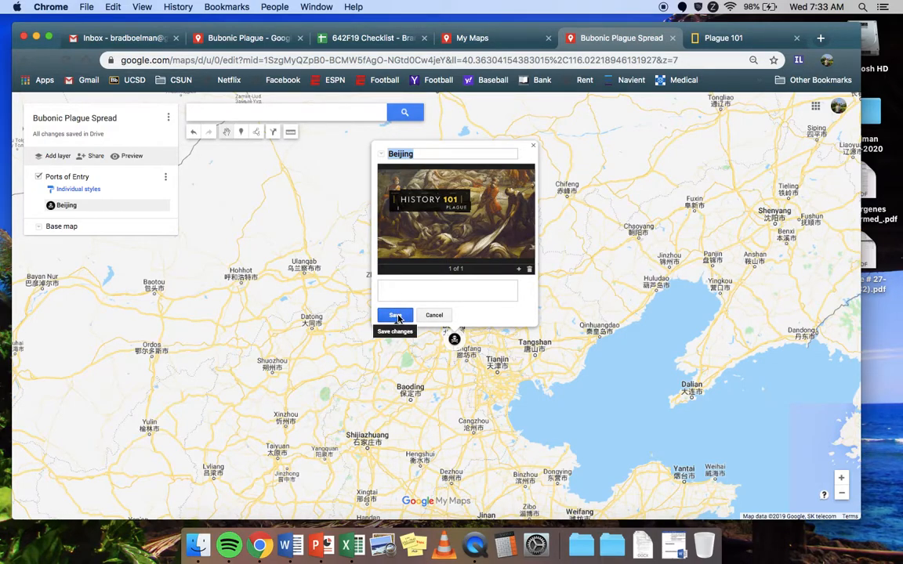
left_click(396, 316)
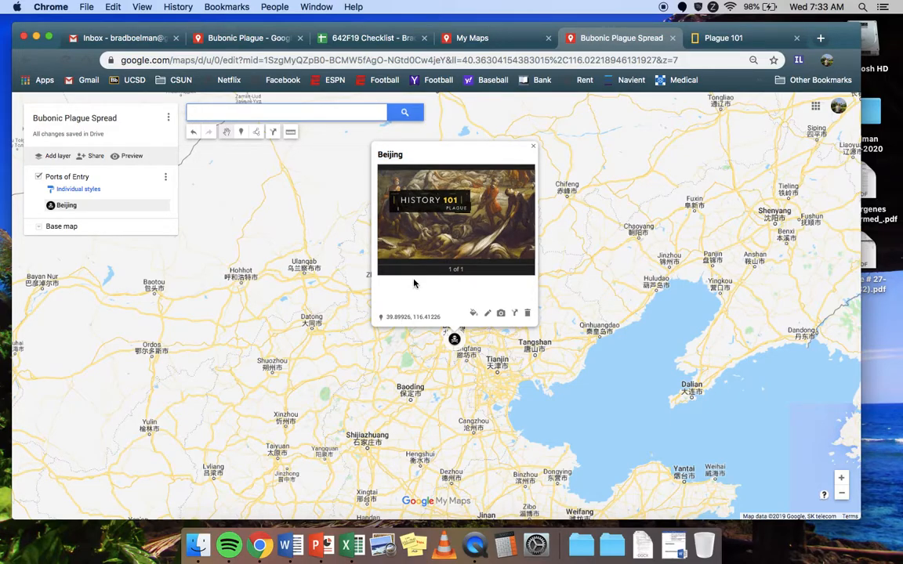
Step: Replace the National Geographic page with YouTube and search there for "black plague from China"
left_click(727, 40)
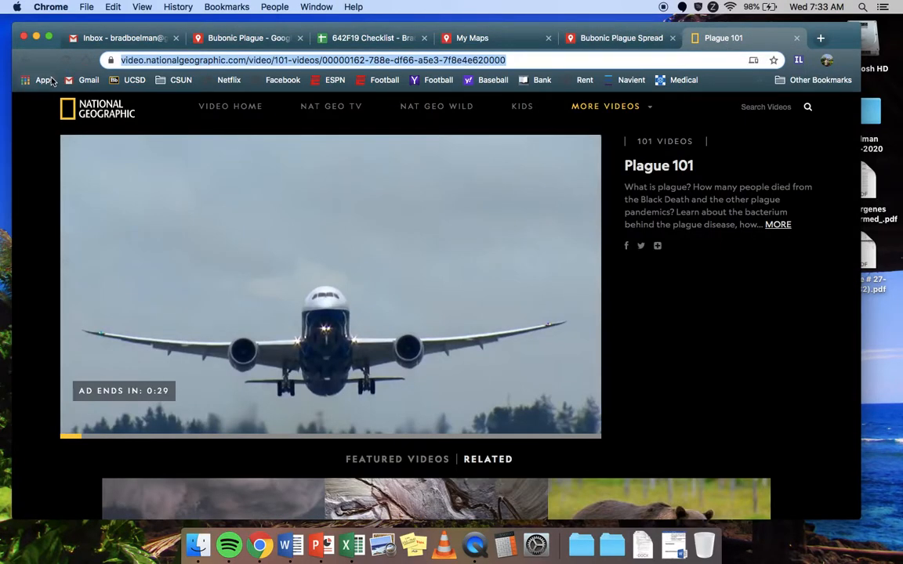
left_click(24, 60)
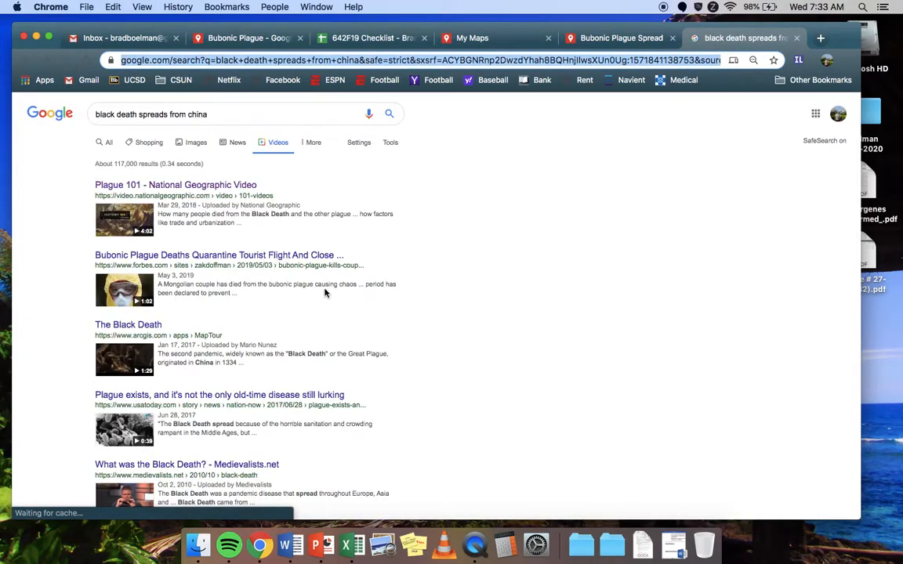
scroll(313, 343, "down", 3)
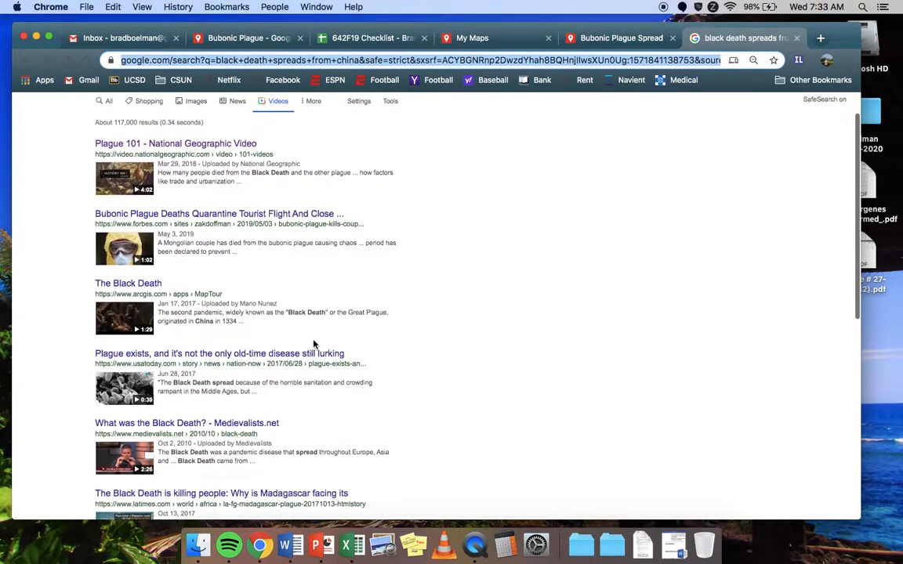
scroll(313, 344, "up", 3)
type("youtube.")
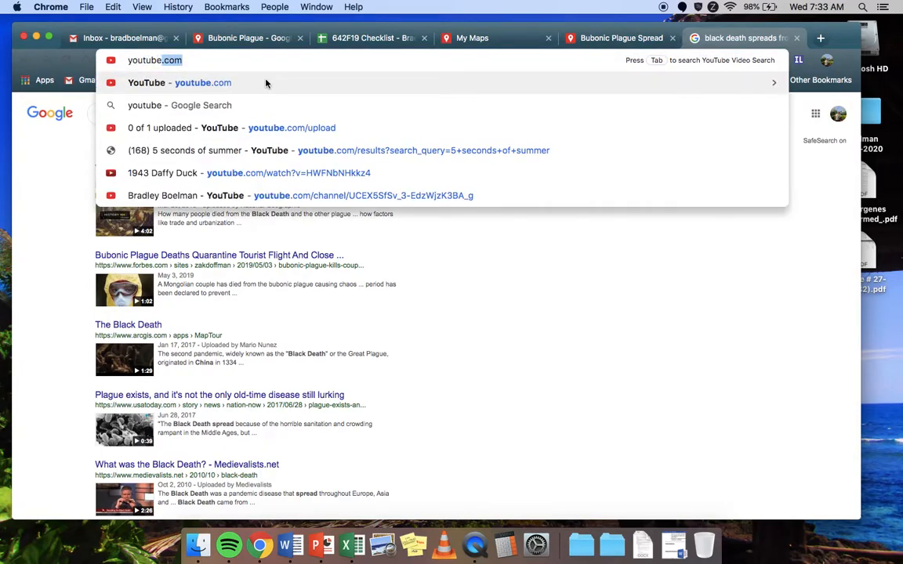
key("Return")
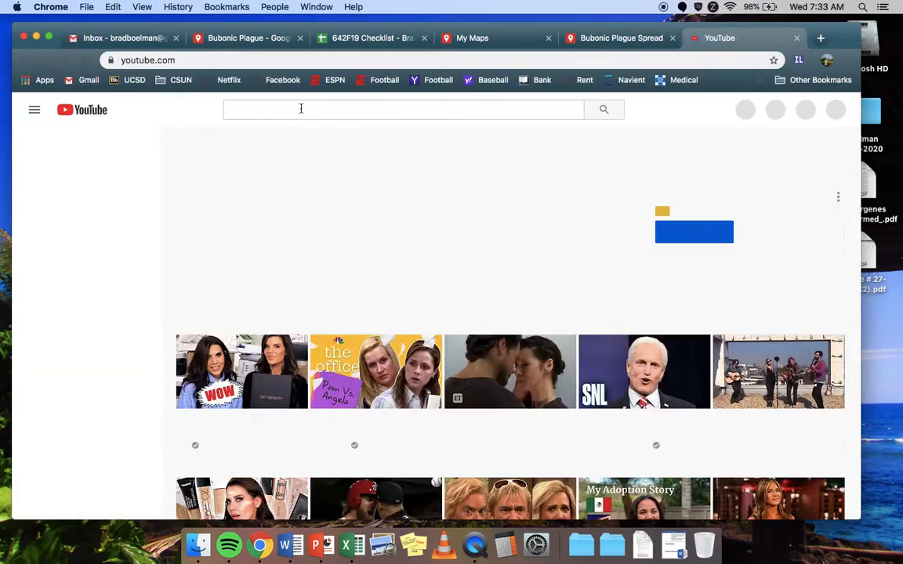
left_click(303, 109)
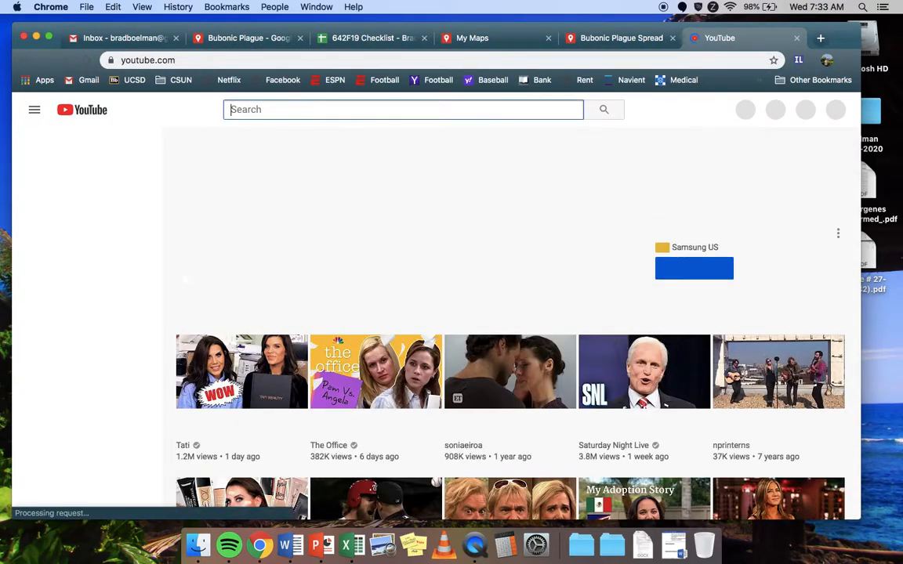
type("black pla")
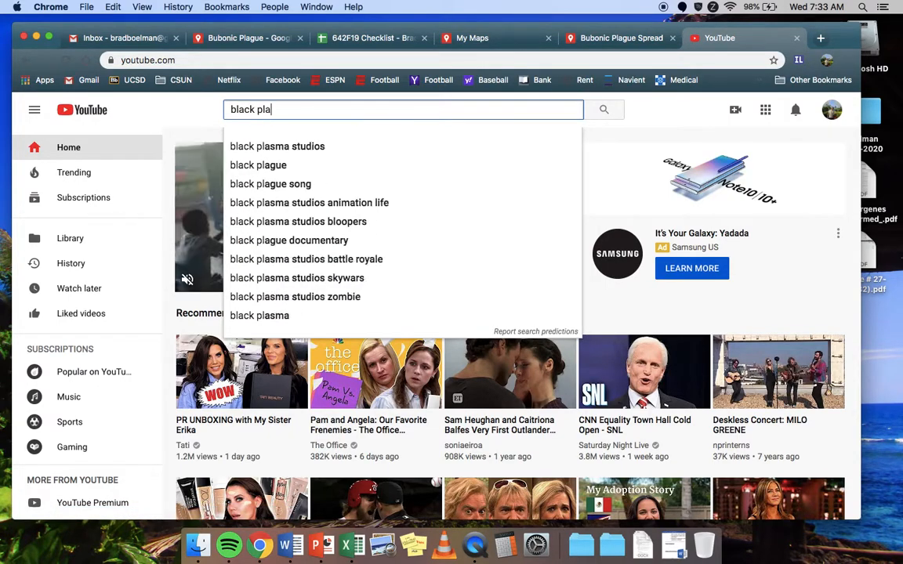
type("gue from China")
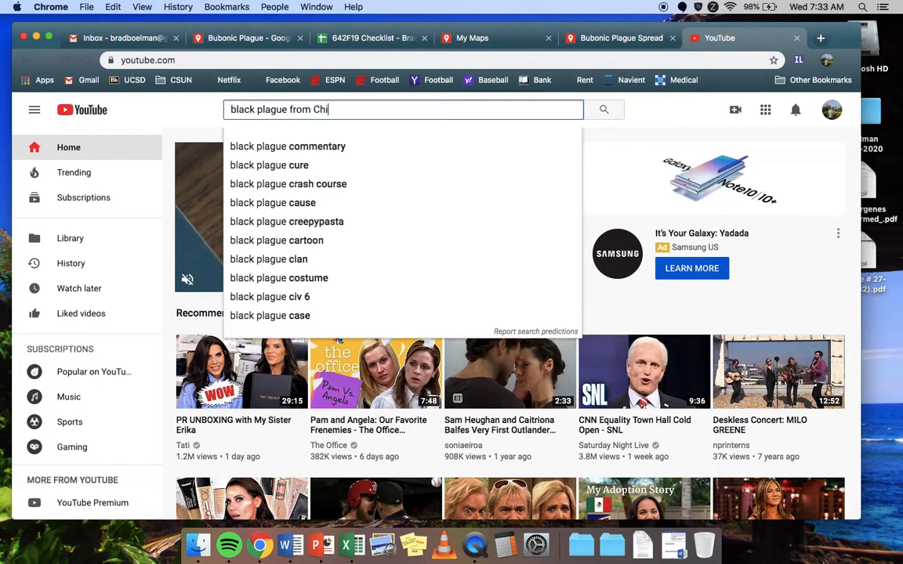
key("Return")
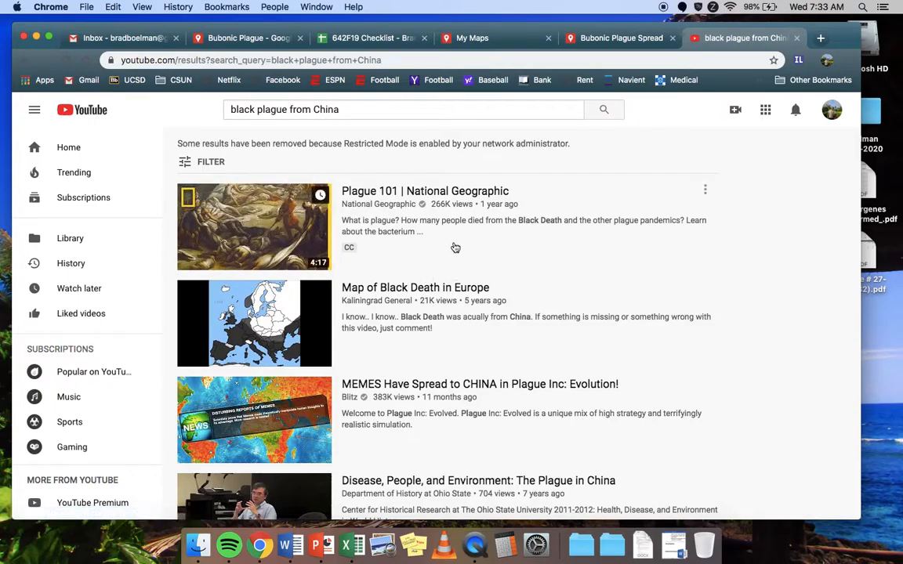
Step: Open the YouTube video "Plague 101 | National Geographic", pause it, and copy its share link
left_click(464, 196)
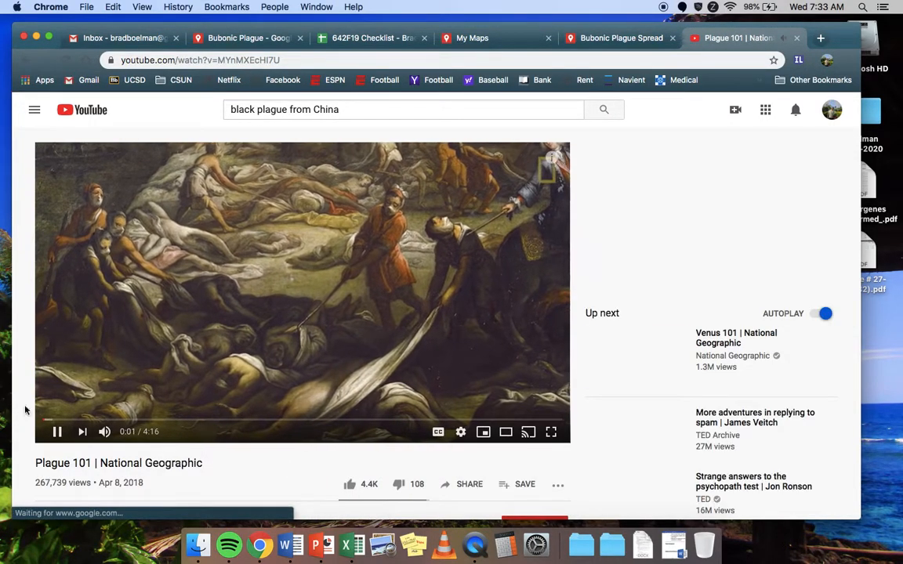
left_click(56, 432)
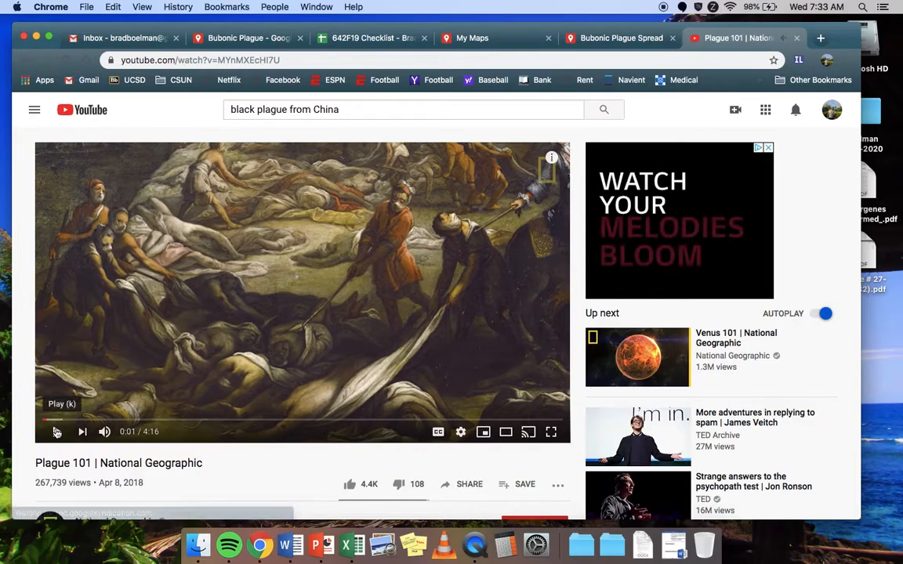
left_click(480, 486)
left_click(333, 330)
key("super+c")
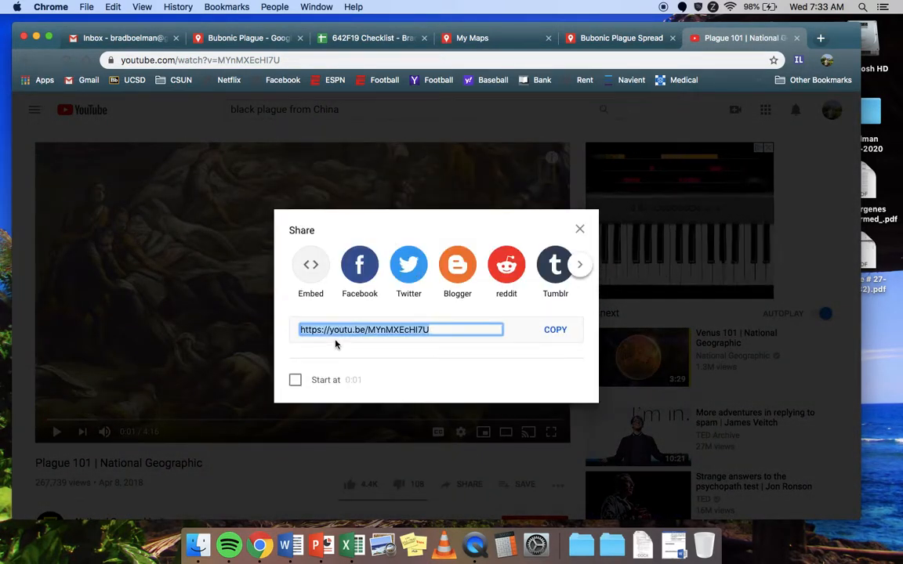
Step: Add the Plague 101 video to the Beijing marker on the Bubonic Plague Spread map using the copied YouTube URL
left_click(607, 38)
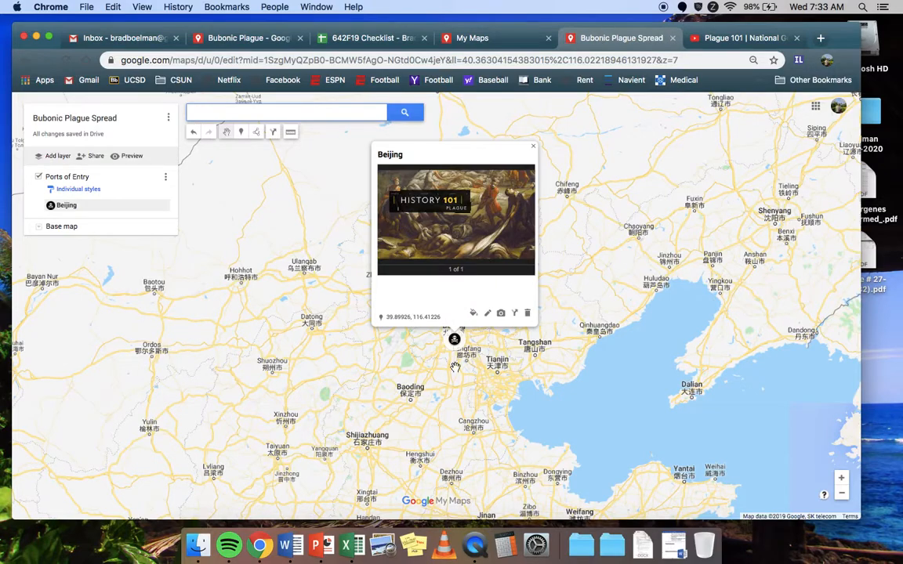
left_click(501, 313)
left_click(602, 185)
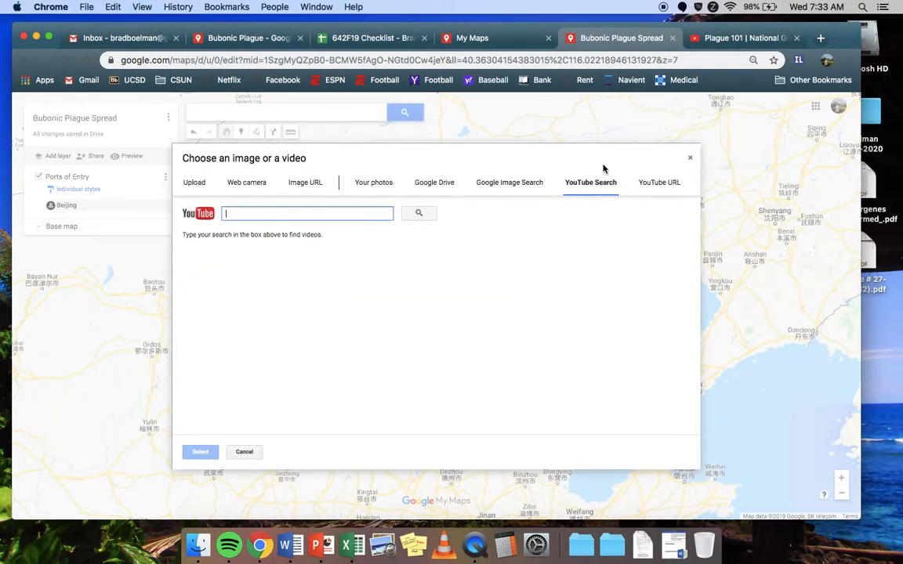
left_click(659, 182)
key("super+v")
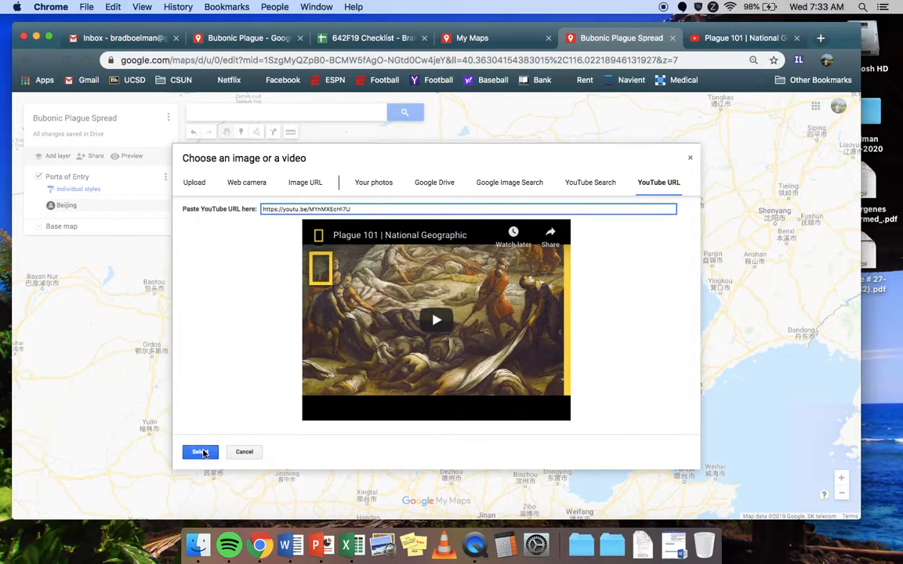
left_click(201, 451)
Step: Remove the History 101 picture from the Beijing marker's media, save the marker, and close its info card
left_click(444, 268)
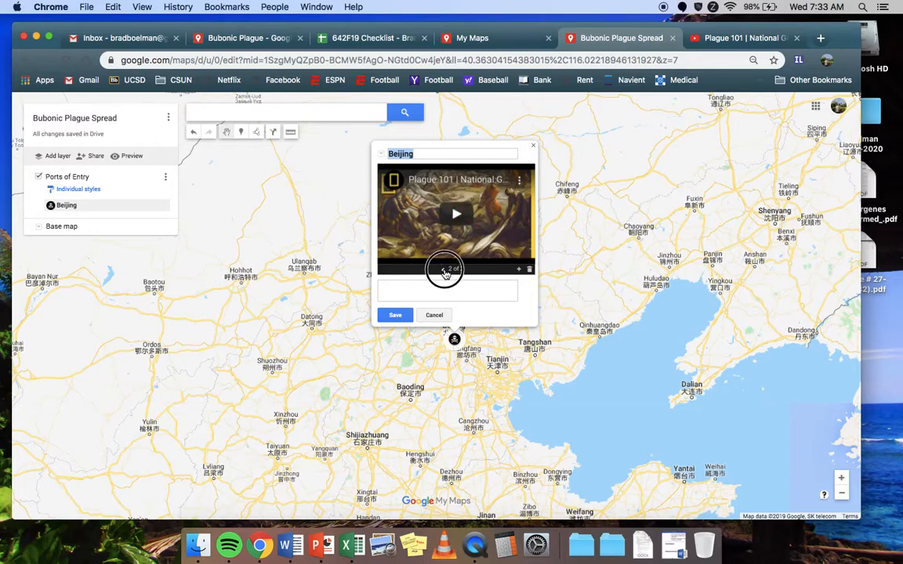
left_click(530, 270)
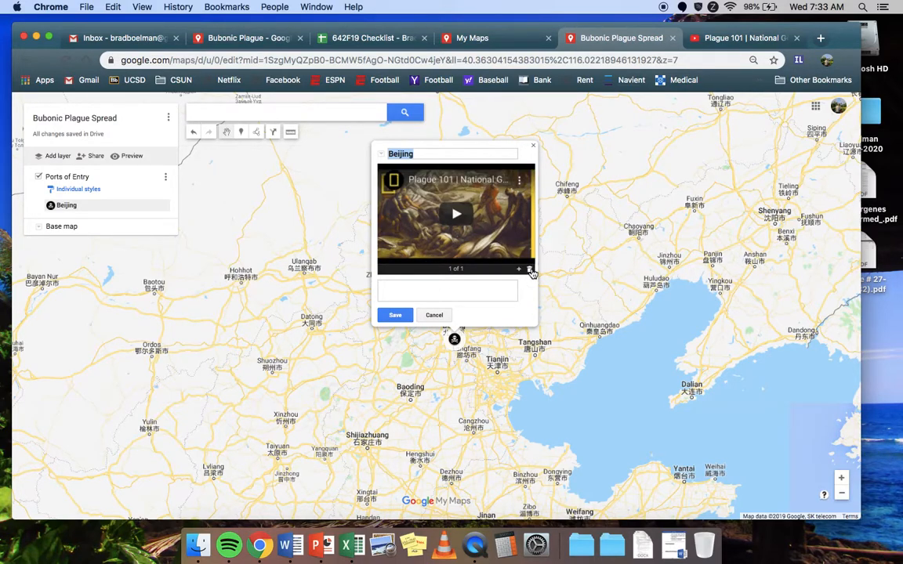
left_click(395, 316)
left_click(533, 146)
Step: Examine the area around Beijing, and compare it with the dated markers on the finished Bubonic Plague map from Europe to Central Asia
scroll(495, 331, "down", 5)
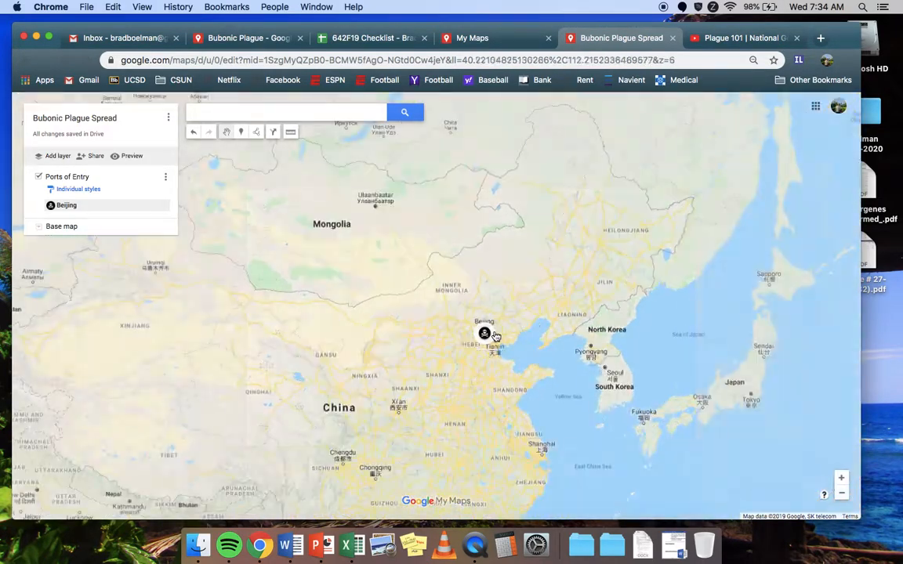
left_click(405, 363)
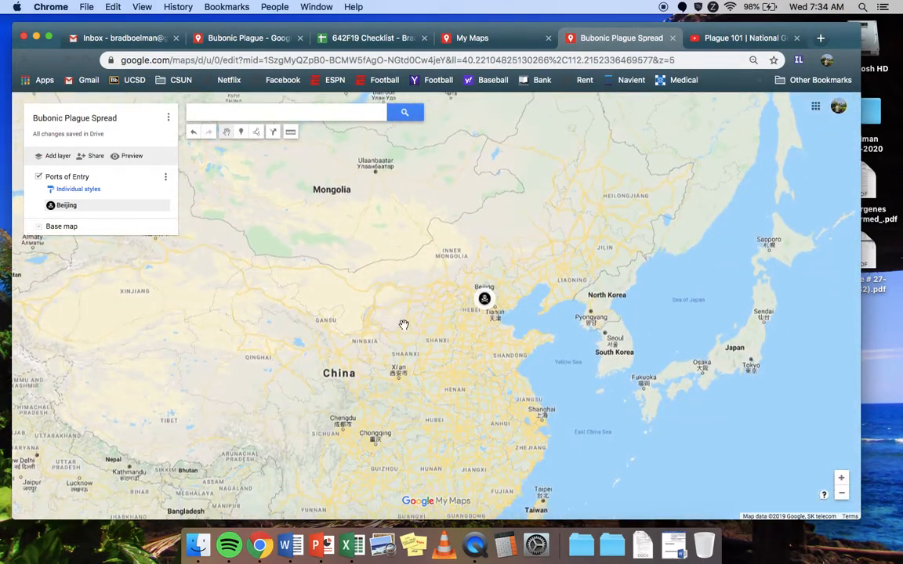
scroll(403, 322, "down", 4)
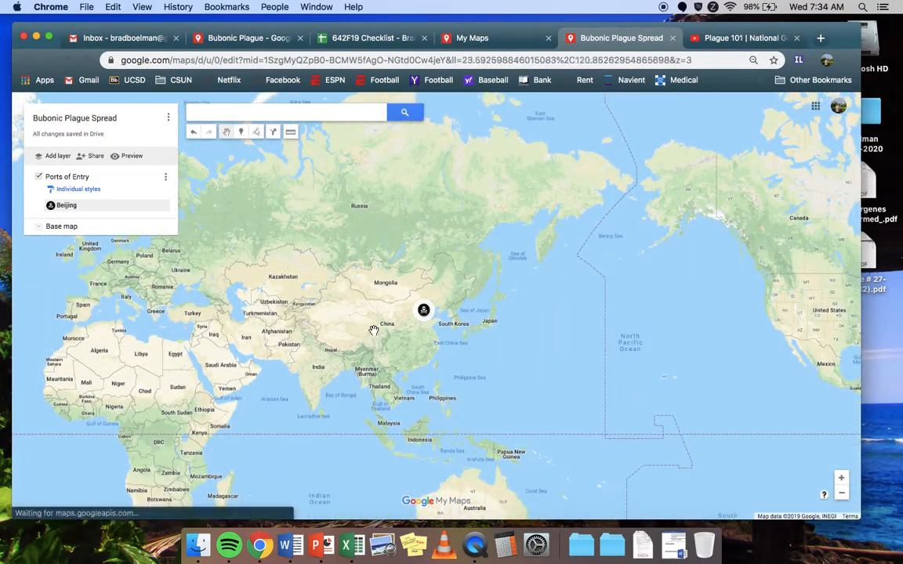
scroll(374, 327, "up", 4)
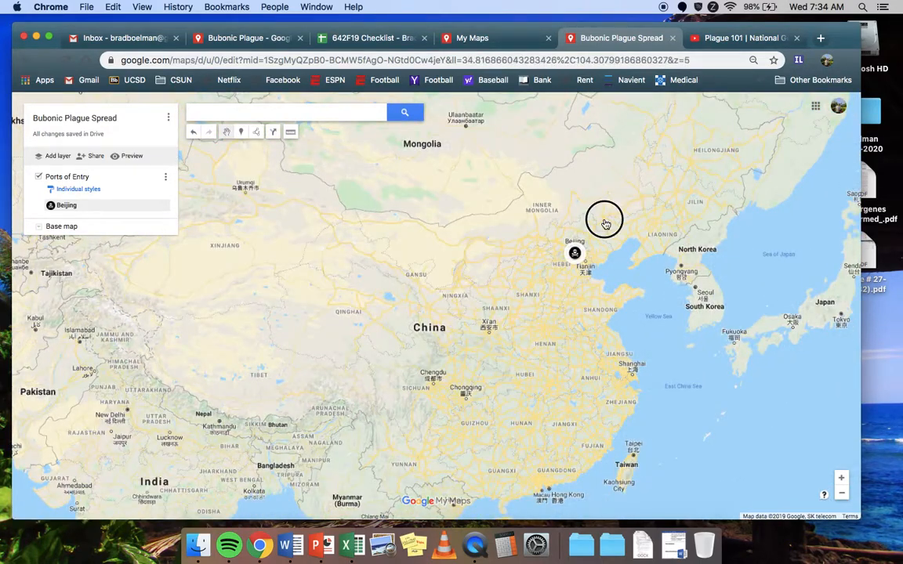
left_click_drag(605, 218, 593, 252)
left_click(252, 44)
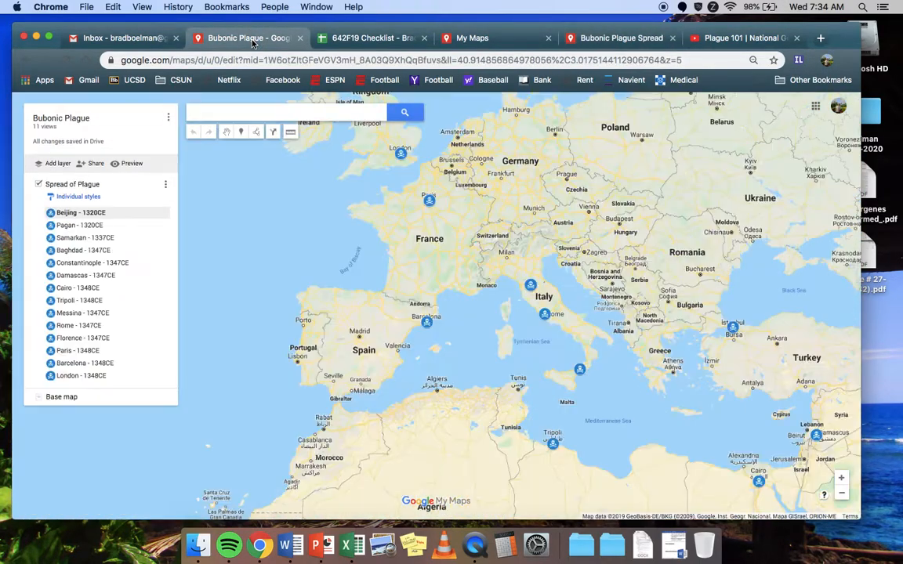
left_click_drag(772, 285, 439, 223)
left_click_drag(733, 304, 495, 249)
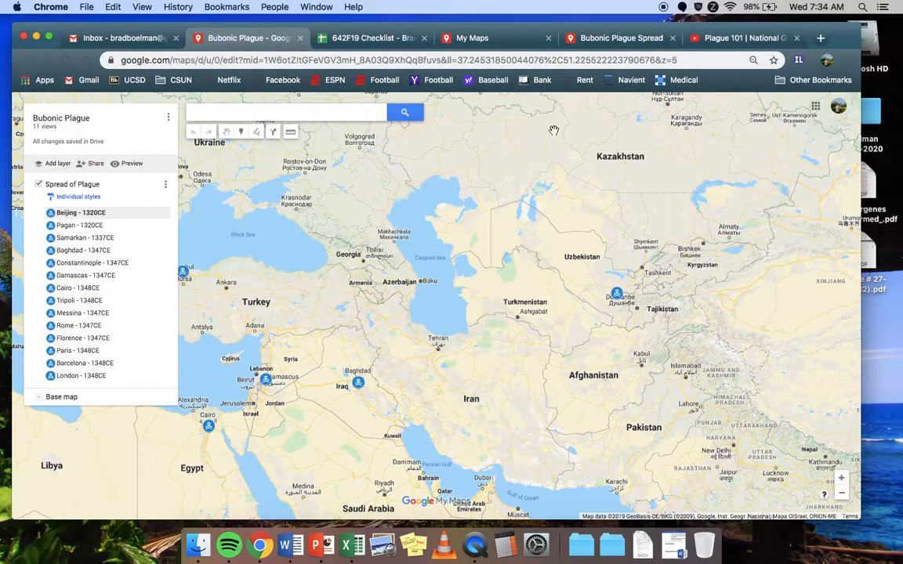
Step: Rename the Beijing marker on the Bubonic Plague Spread map to "Beijing - 1320CE" and save it
left_click(742, 40)
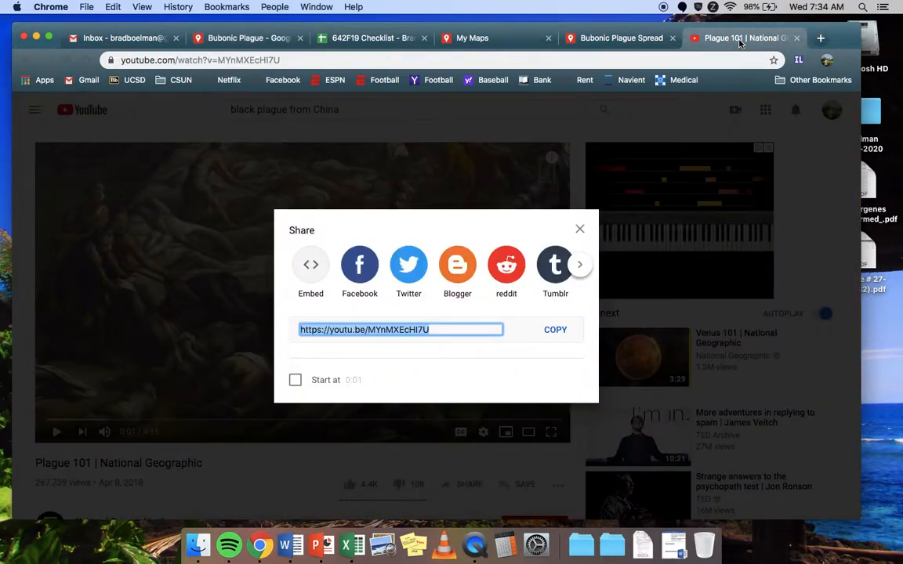
left_click(619, 37)
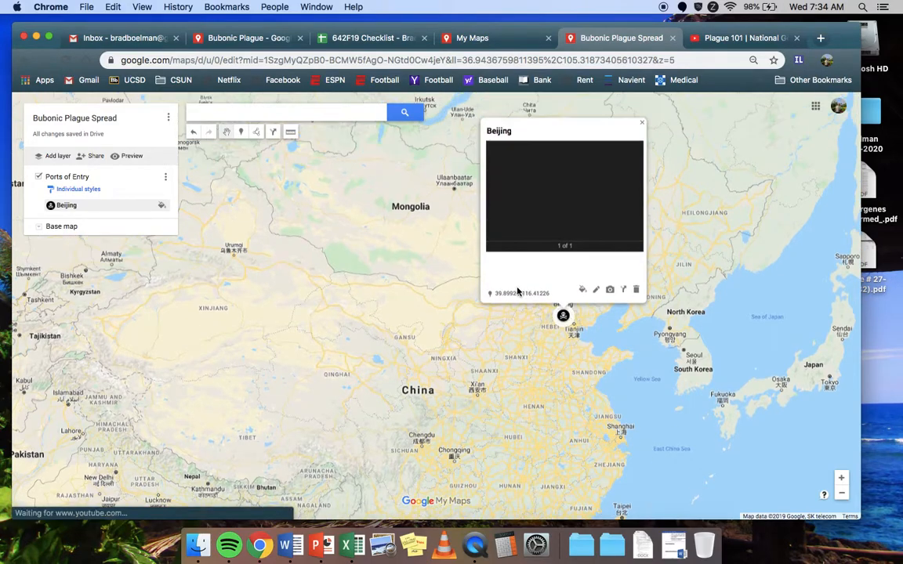
left_click(596, 289)
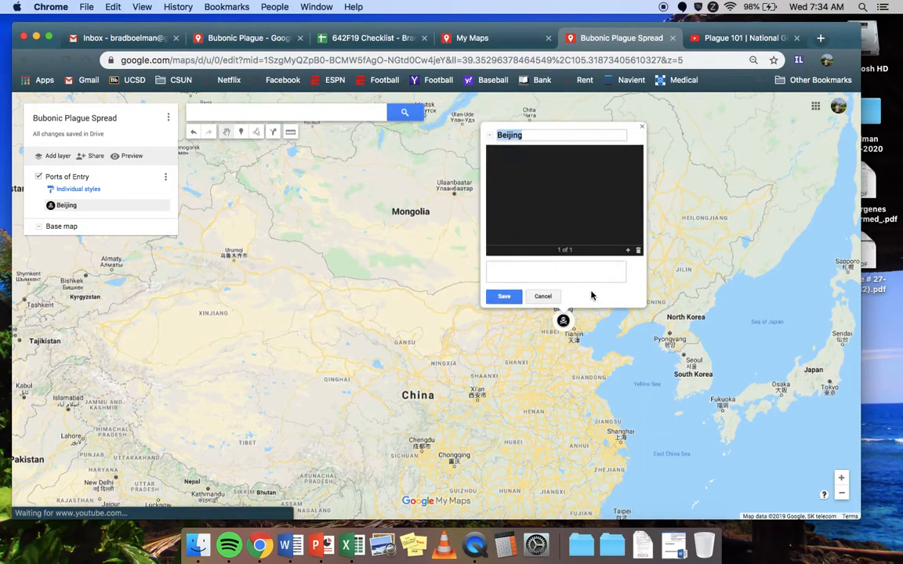
left_click(541, 131)
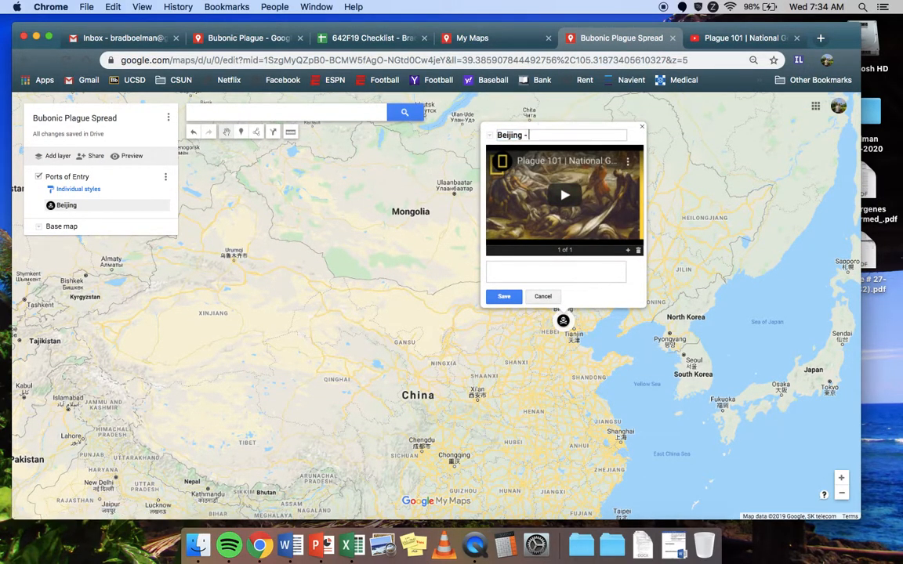
type("- 1320CE")
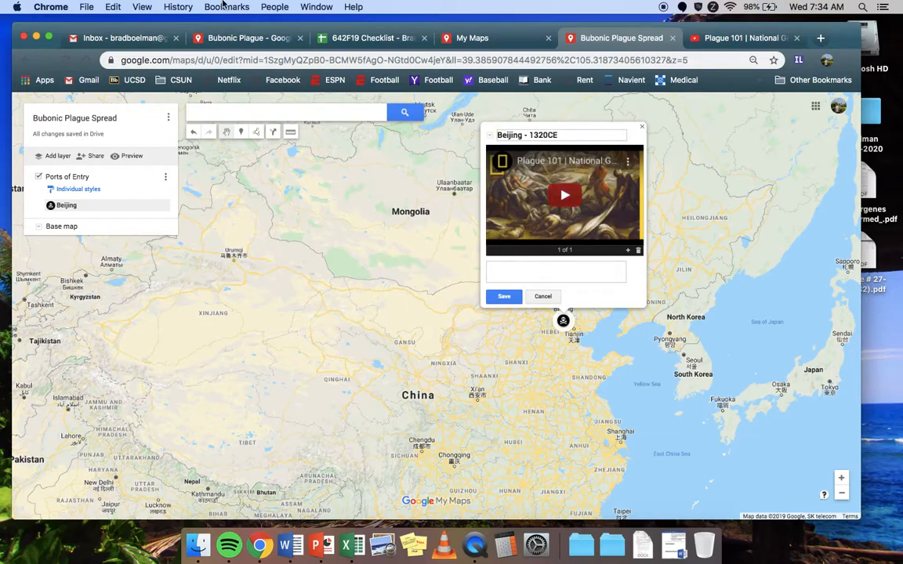
left_click(248, 40)
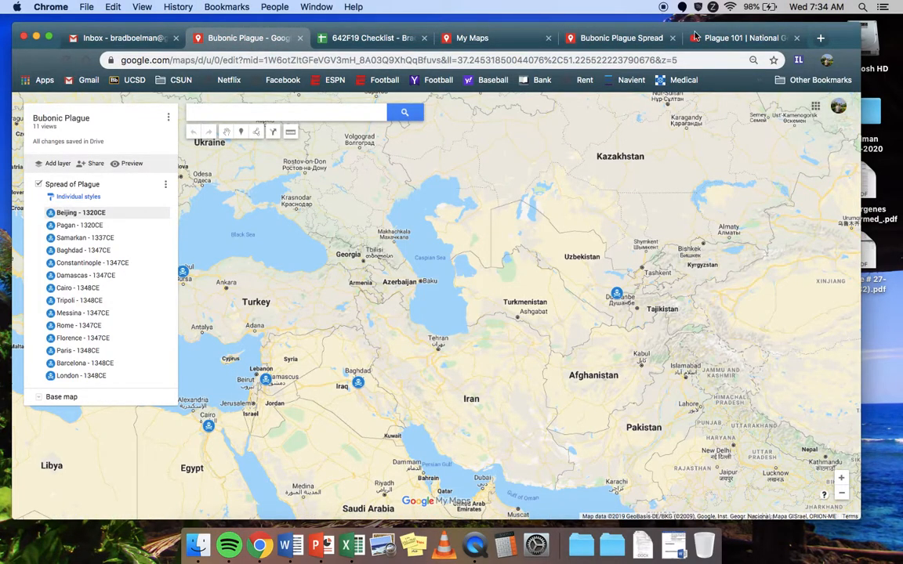
left_click(607, 39)
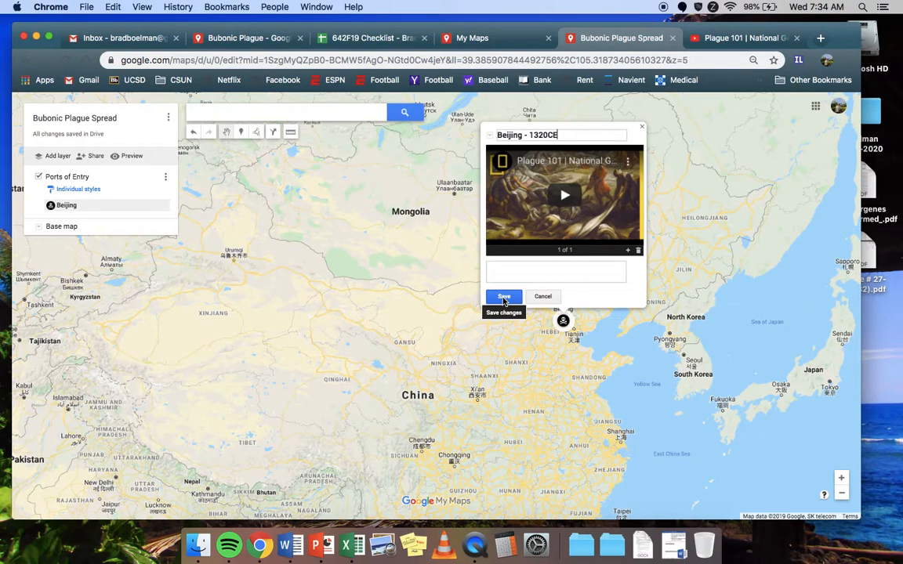
left_click(505, 296)
Step: Examine the plague's route across the finished Bubonic Plague map from Central Asia to London, including the picture on the Messina marker
left_click(261, 43)
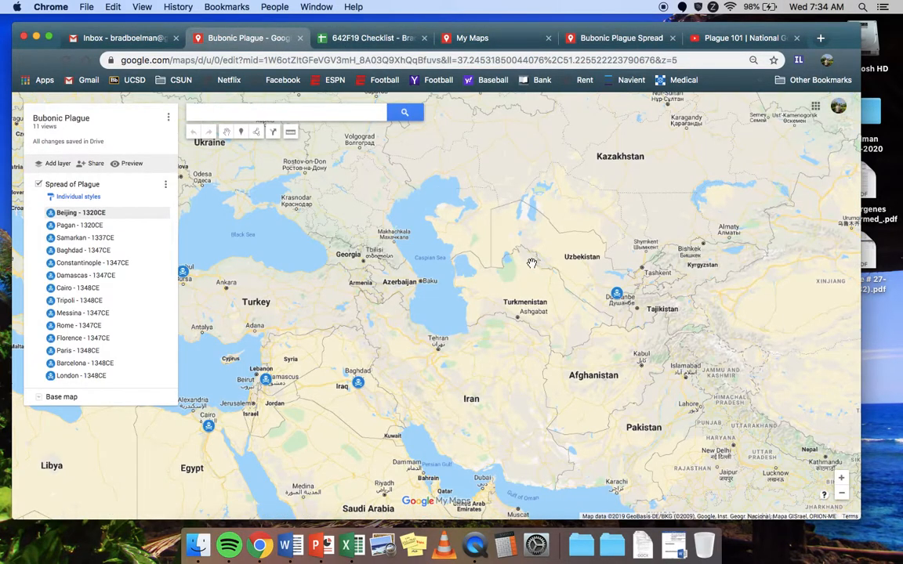
left_click_drag(541, 284, 302, 271)
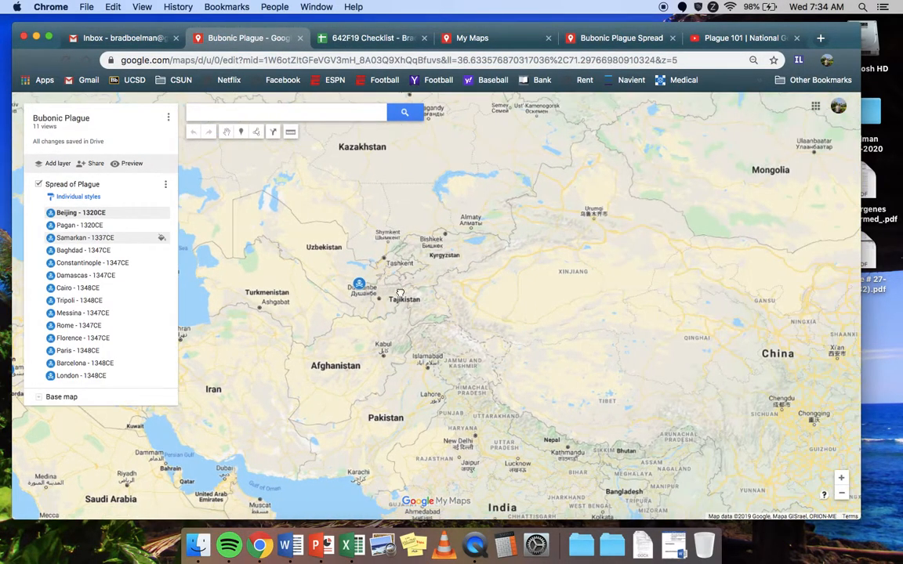
left_click_drag(369, 321, 720, 294)
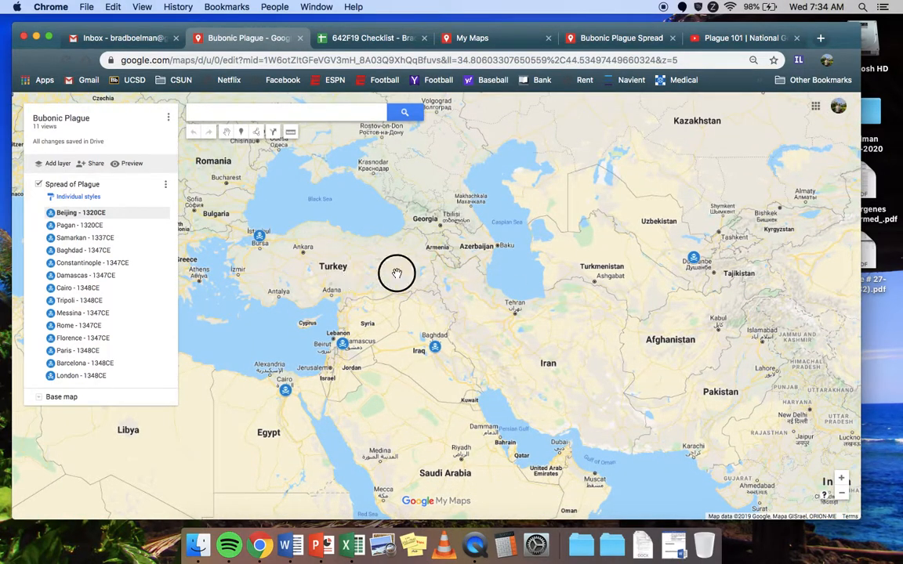
left_click_drag(360, 270, 521, 282)
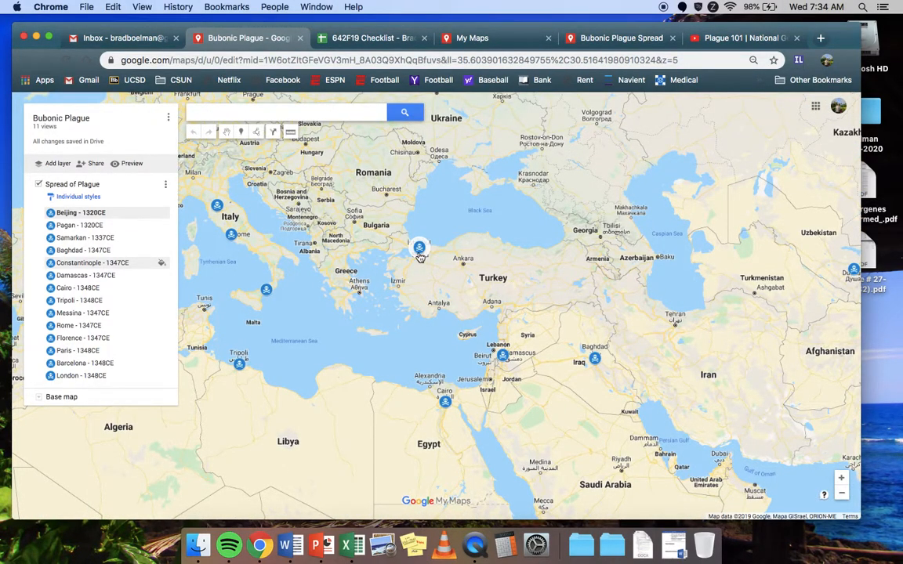
left_click_drag(288, 238, 470, 295)
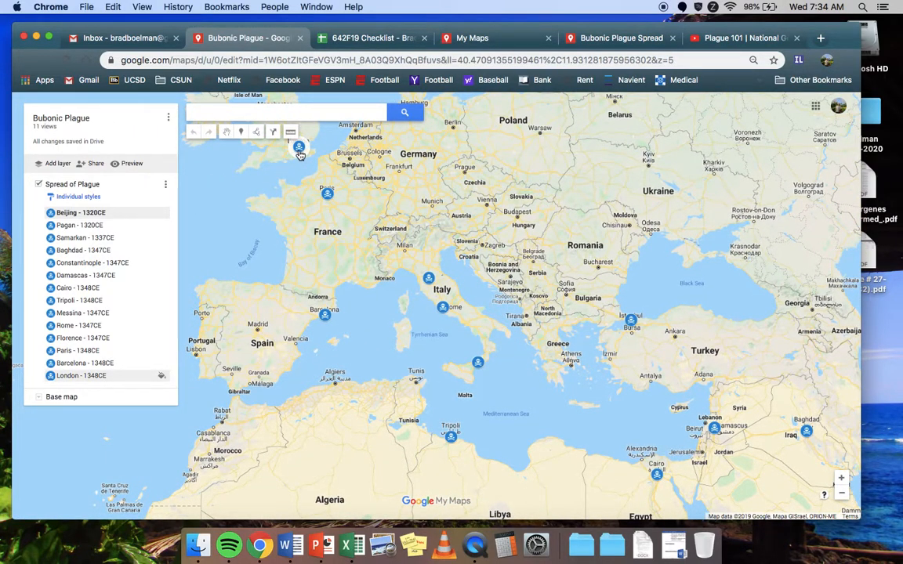
left_click_drag(645, 203, 623, 234)
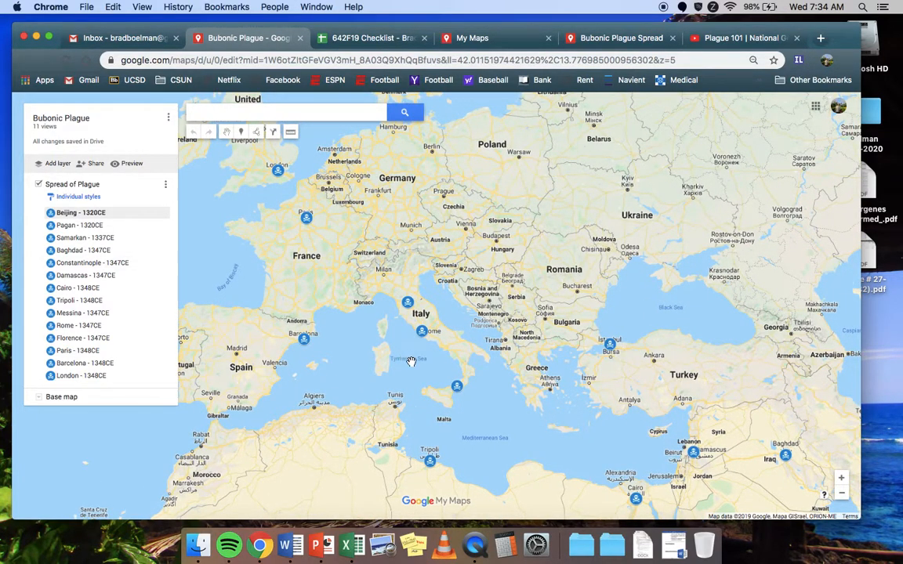
left_click(457, 387)
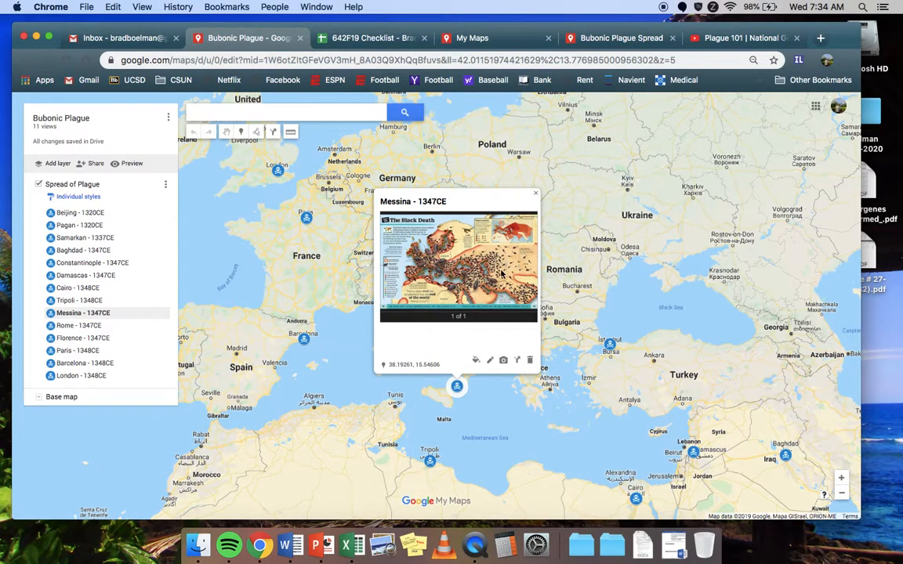
left_click(535, 196)
left_click_drag(646, 243, 579, 238)
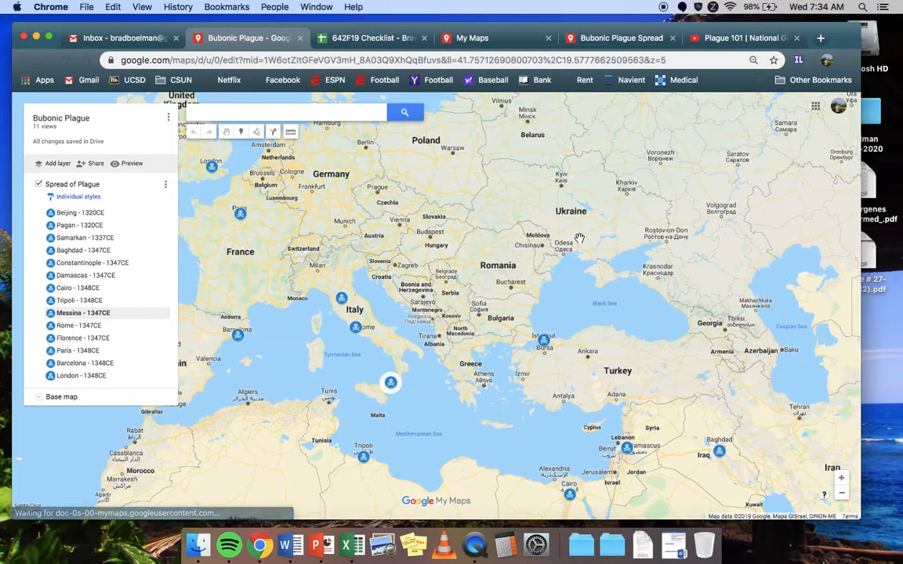